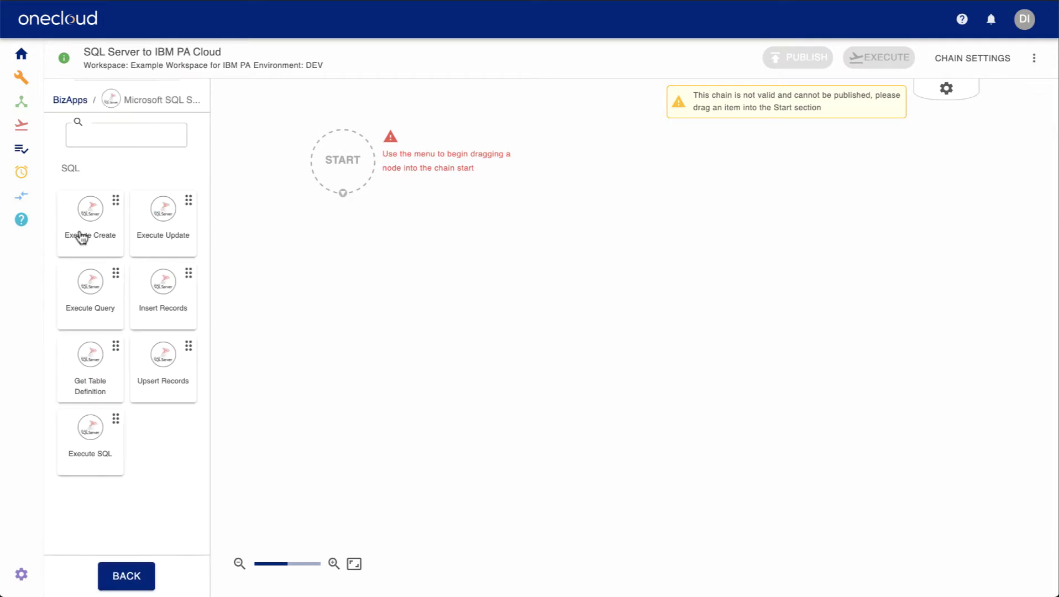
Set SQL Server's Execute Query as the chain start and add a Tabular Transformation Column Filter command below it.
left_click_drag(89, 284, 344, 166)
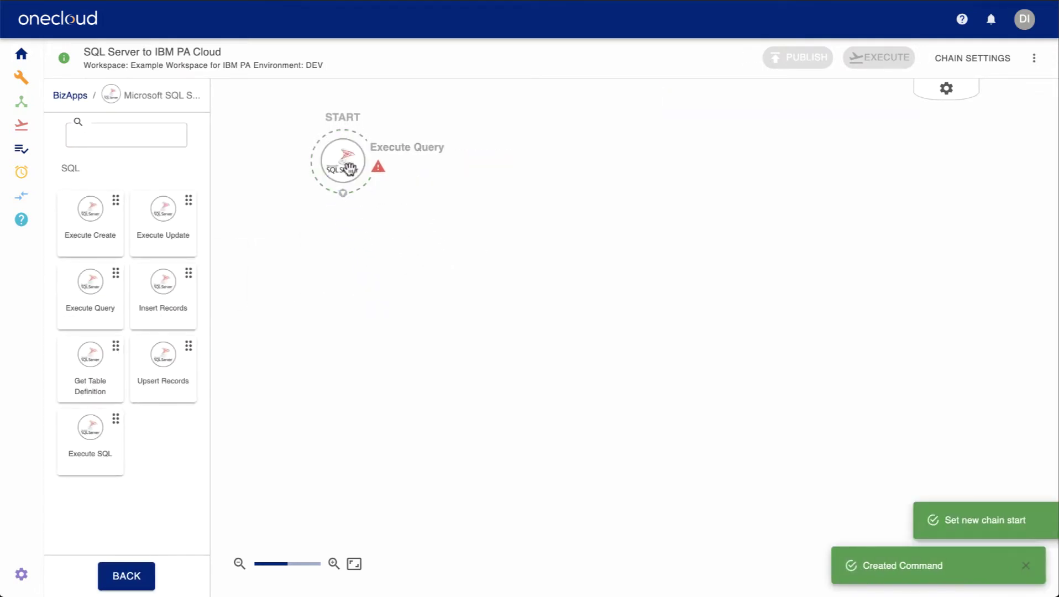
left_click(58, 98)
left_click(102, 132)
type("tab")
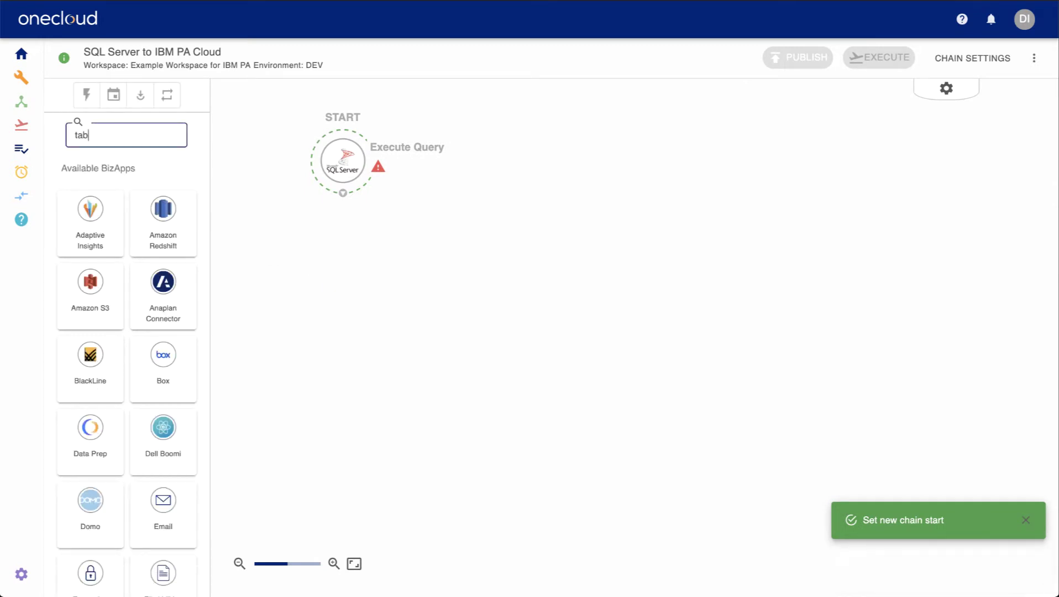
left_click(144, 209)
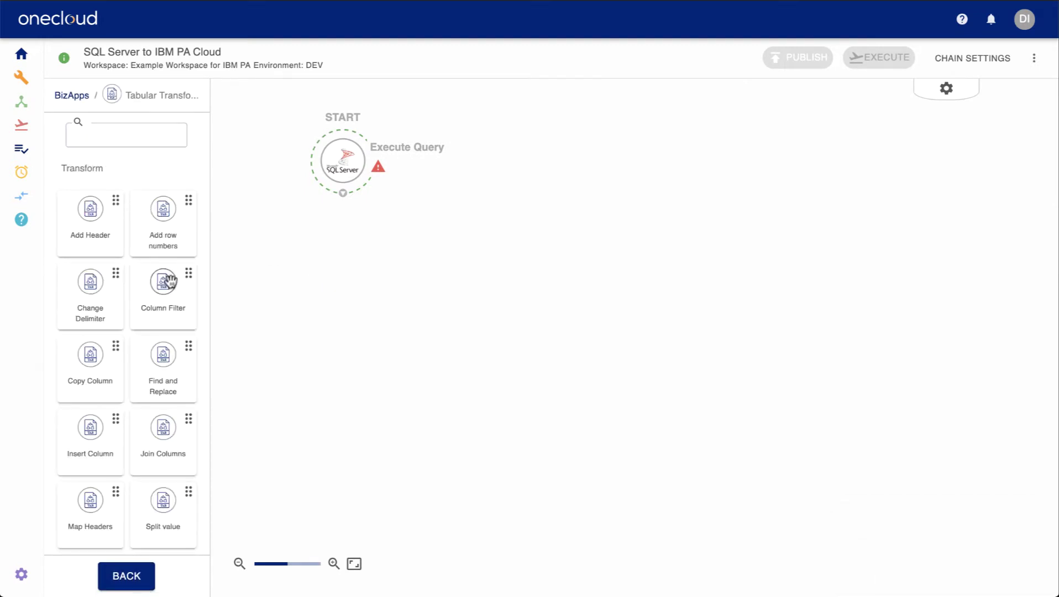
left_click_drag(163, 280, 385, 243)
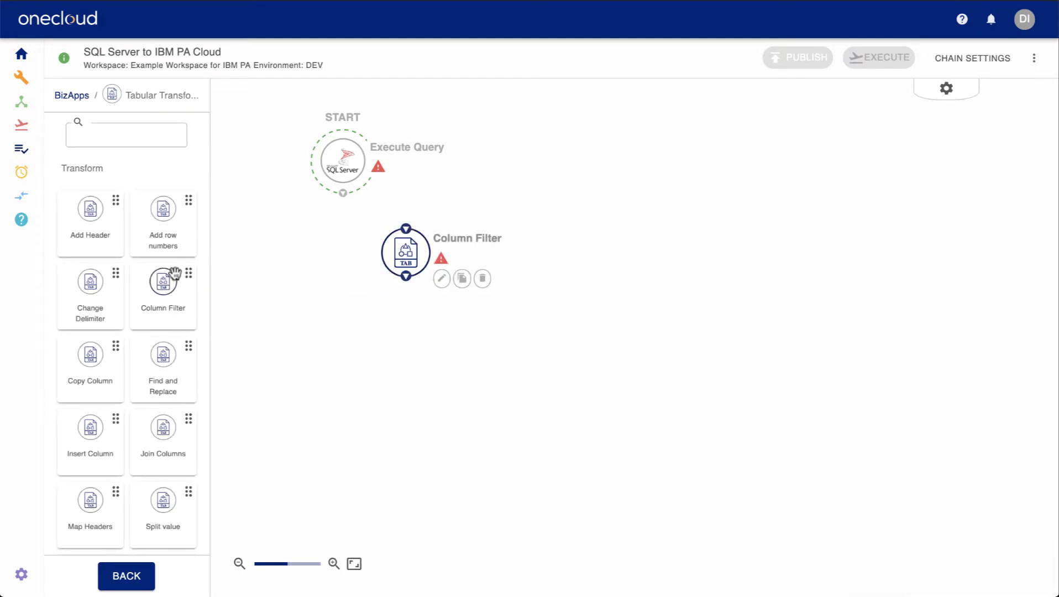
Add a Smart Filter Rows command from Tabular Transformation to the canvas below the Column Filter node.
scroll(174, 274, "down", 10)
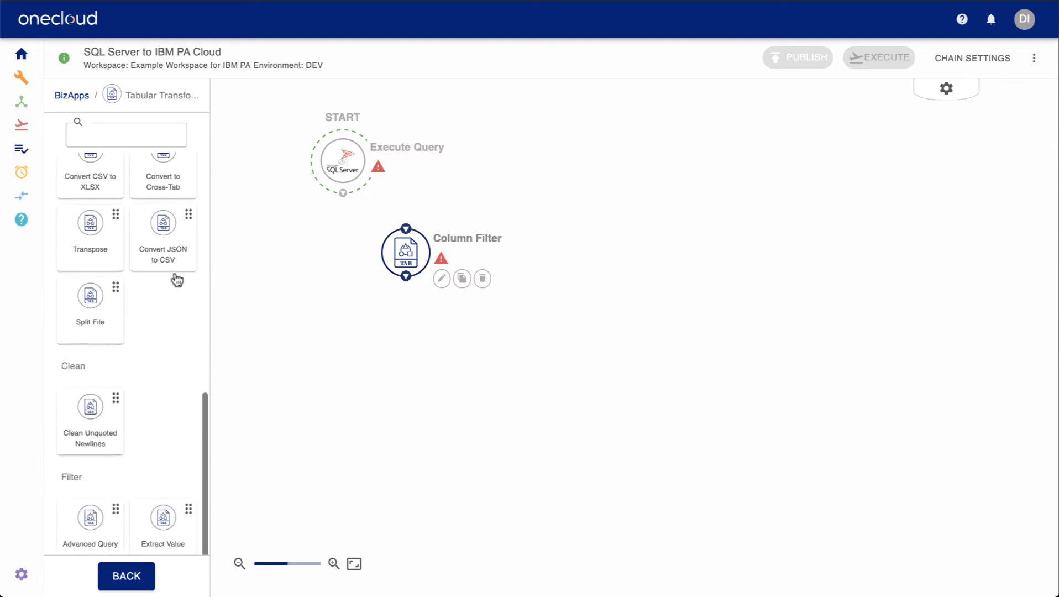
scroll(176, 280, "down", 3)
left_click_drag(97, 503, 364, 322)
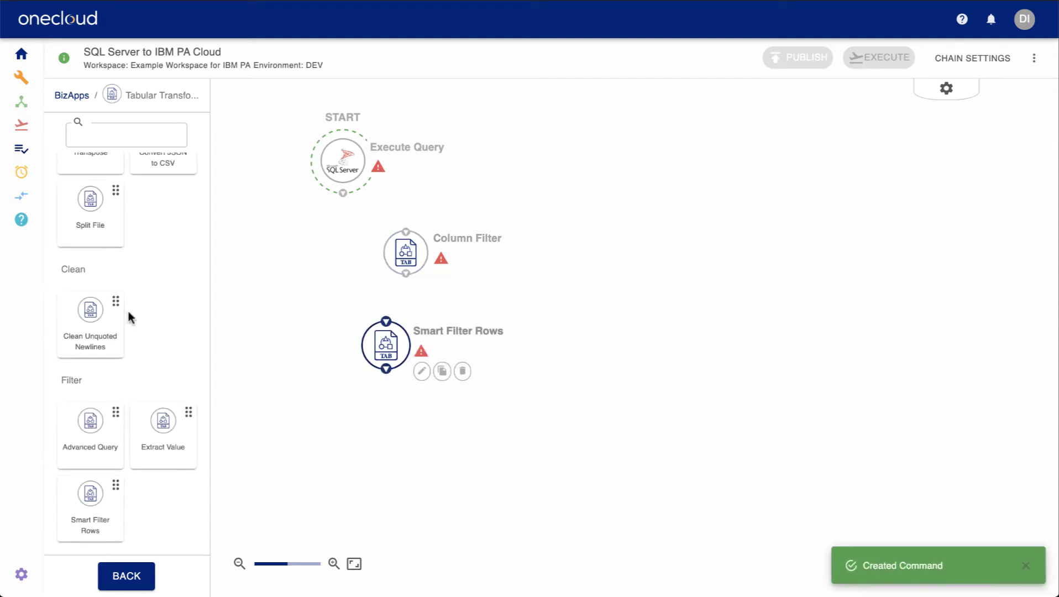
Find the Map Headers command in Tabular Transformation and place it on the canvas below Smart Filter Rows.
left_click(110, 135)
type("m")
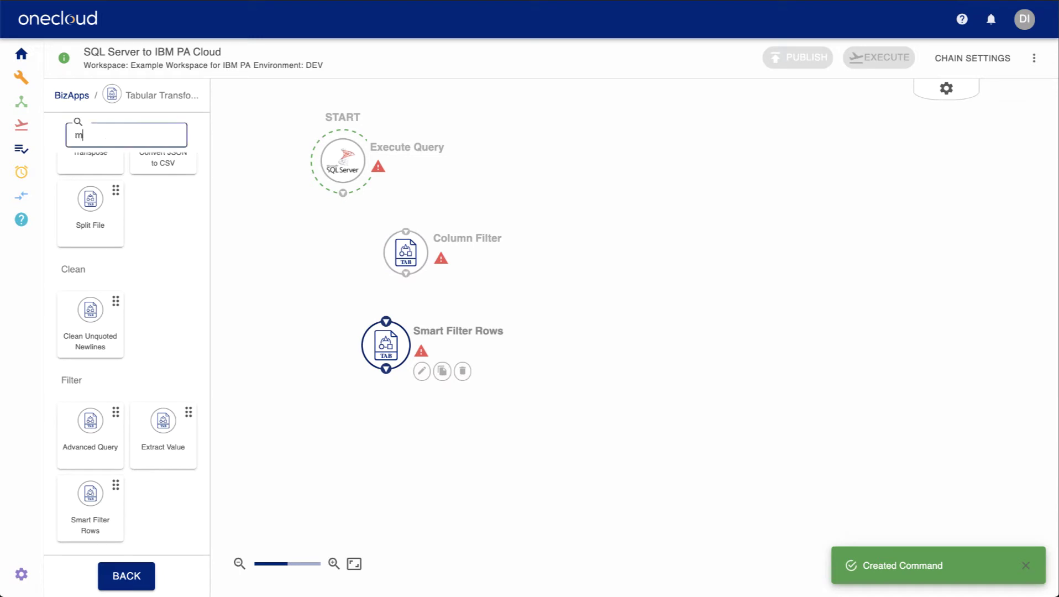
type("ap")
left_click_drag(93, 211, 483, 416)
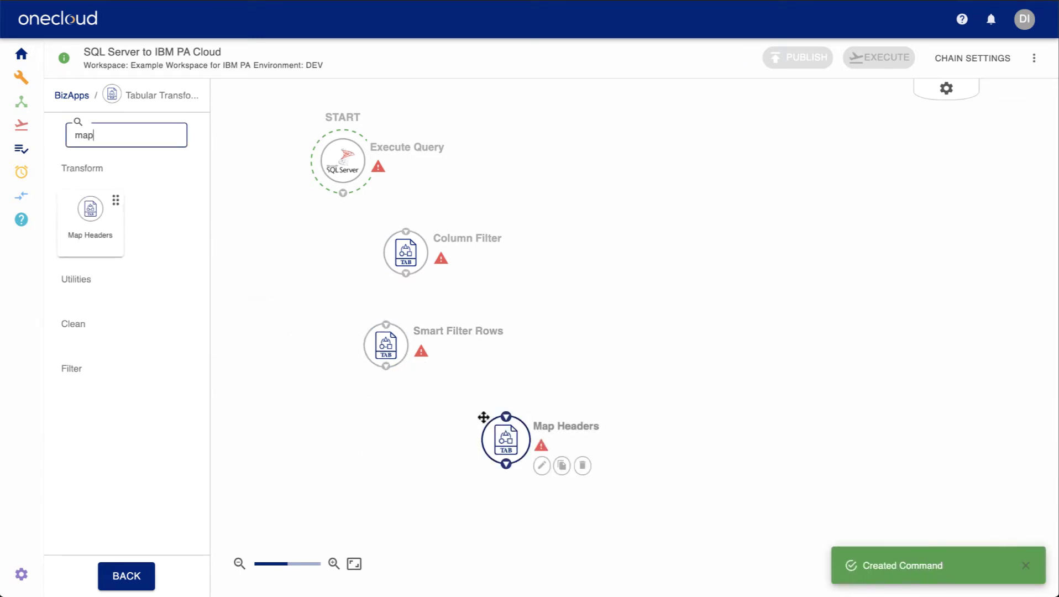
Add a Write Cube Cells command from the IBM Planning Analytics TM1 BizApp to the canvas below Map Headers.
left_click(72, 97)
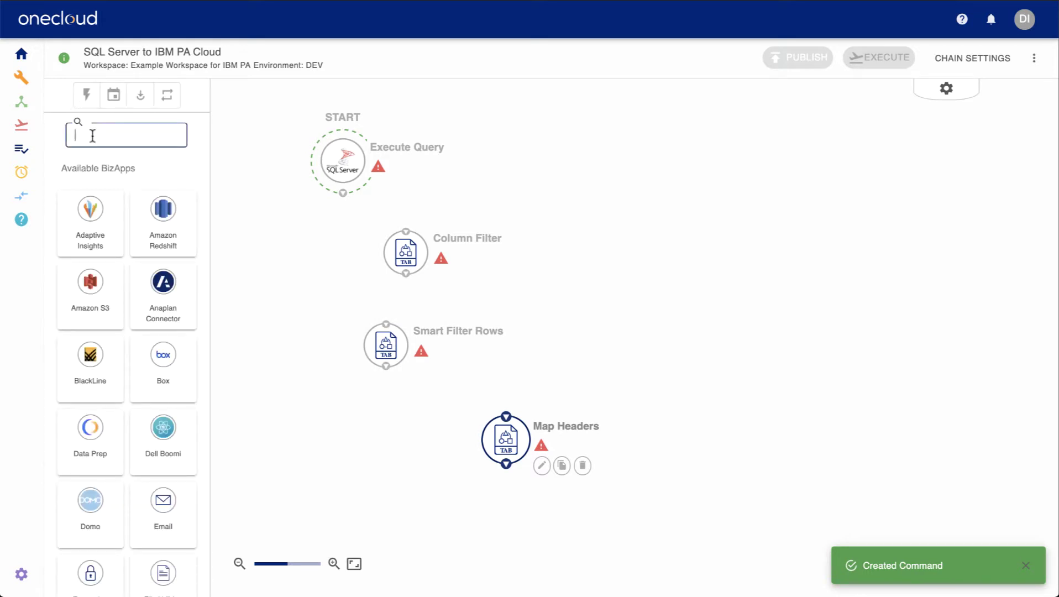
type("ibm")
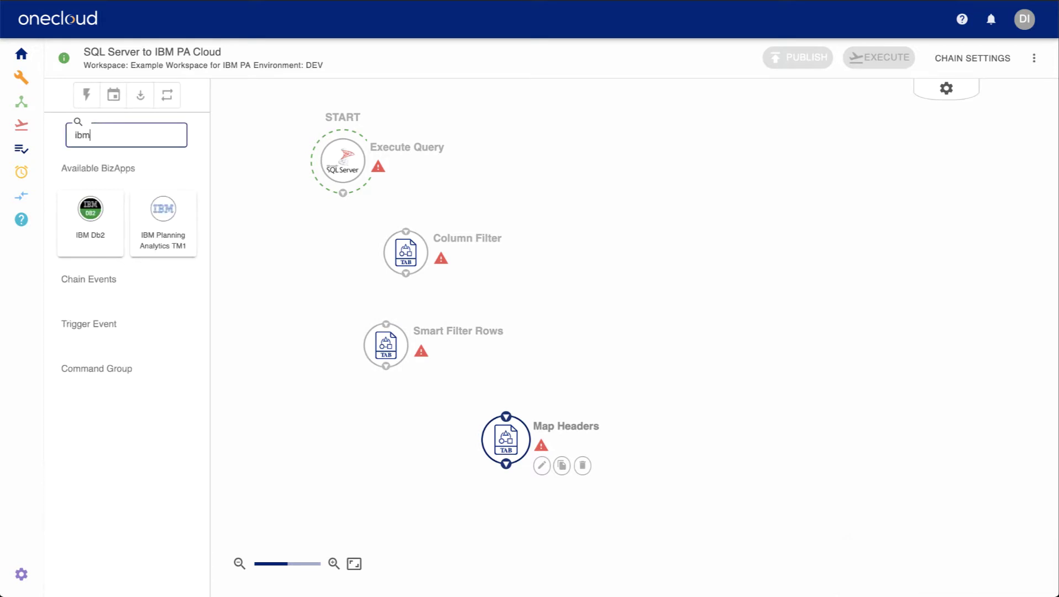
left_click(158, 210)
scroll(160, 319, "down", 7)
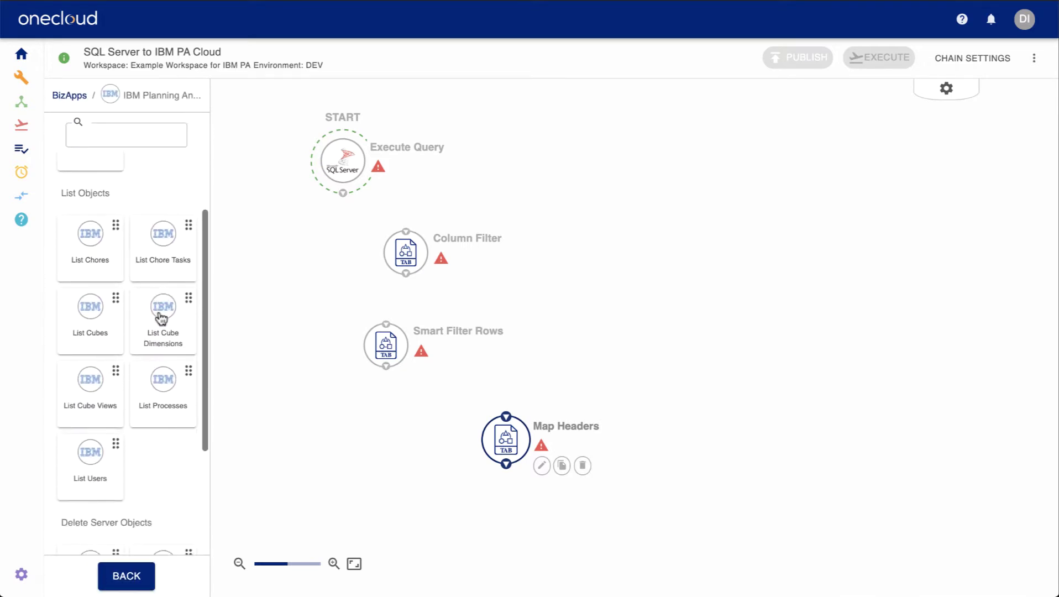
scroll(160, 316, "down", 6)
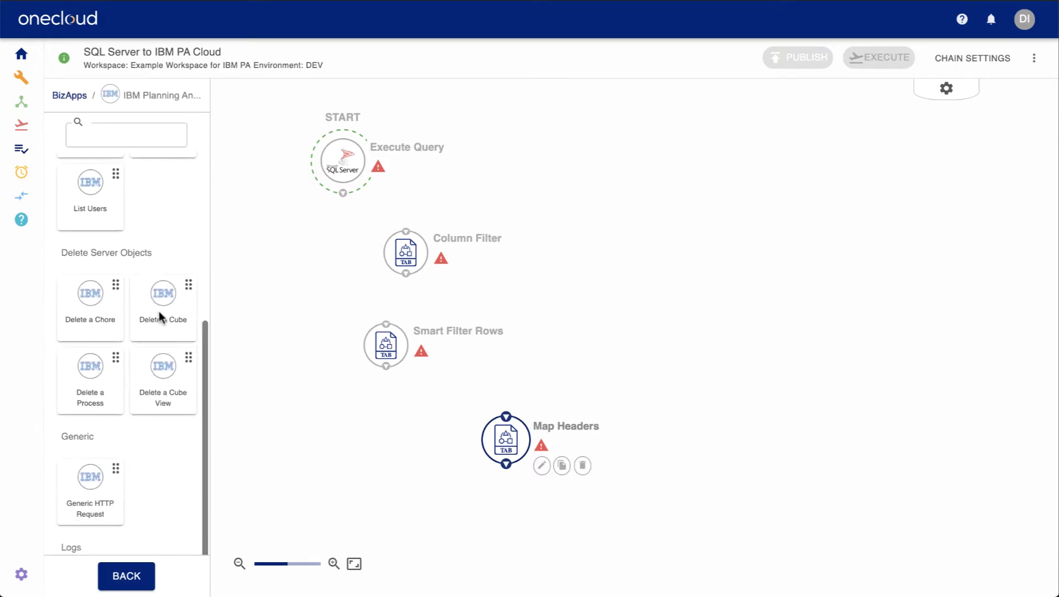
scroll(158, 312, "down", 2)
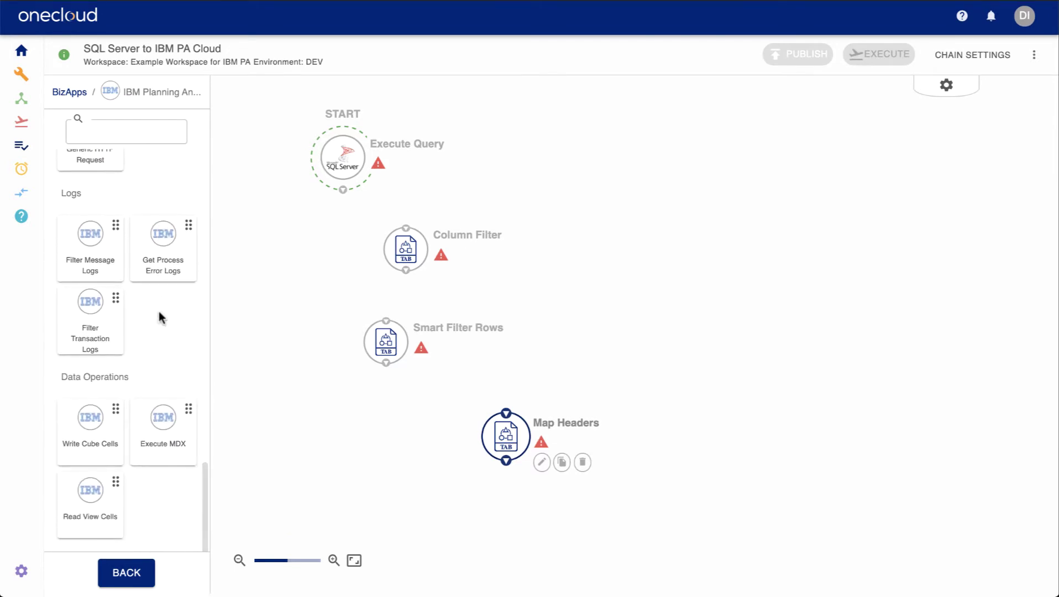
left_click_drag(85, 445, 387, 481)
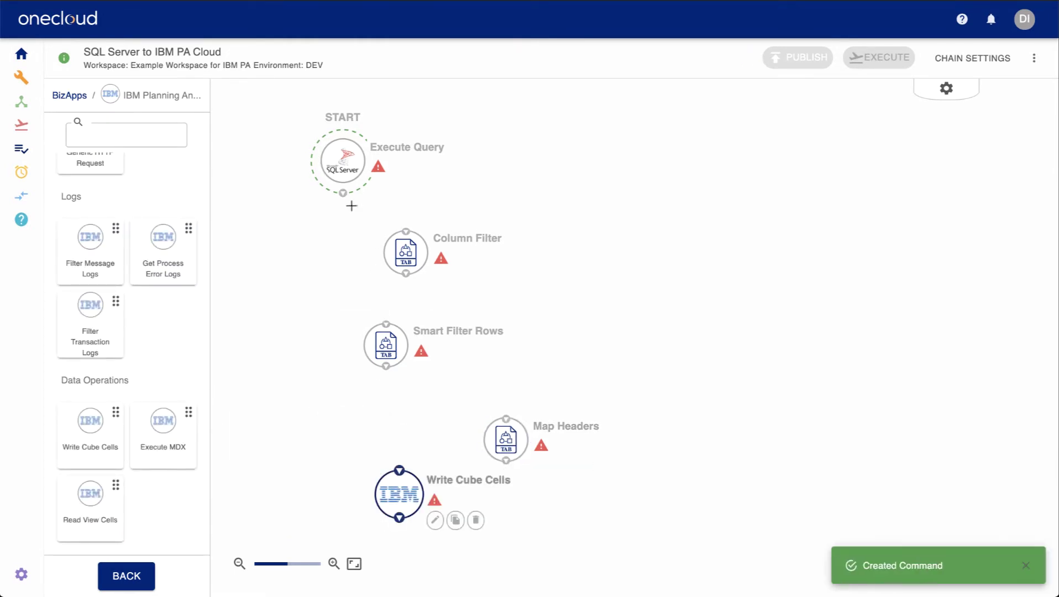
Link Execute Query, Column Filter, Smart Filter Rows, Map Headers and Write Cube Cells in that order, and auto-arrange the chain layout.
left_click_drag(341, 198, 406, 224)
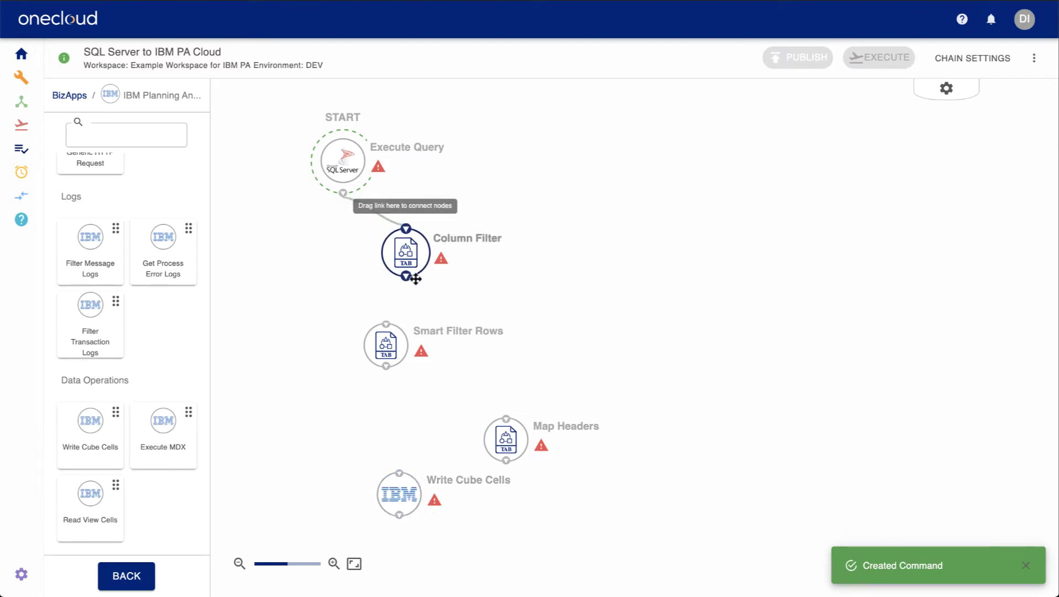
left_click_drag(406, 276, 506, 417)
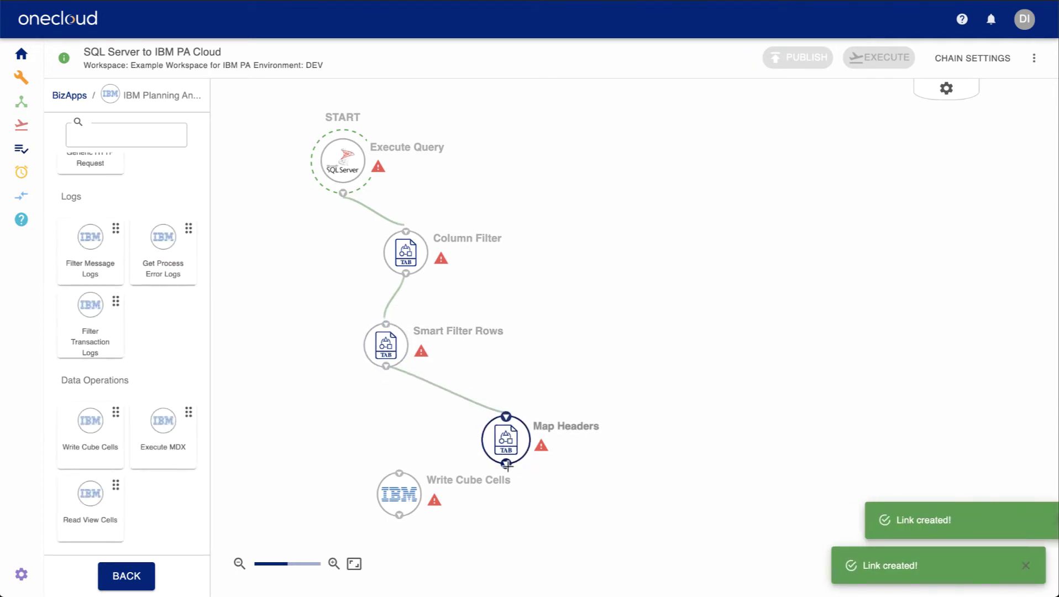
left_click_drag(507, 464, 399, 473)
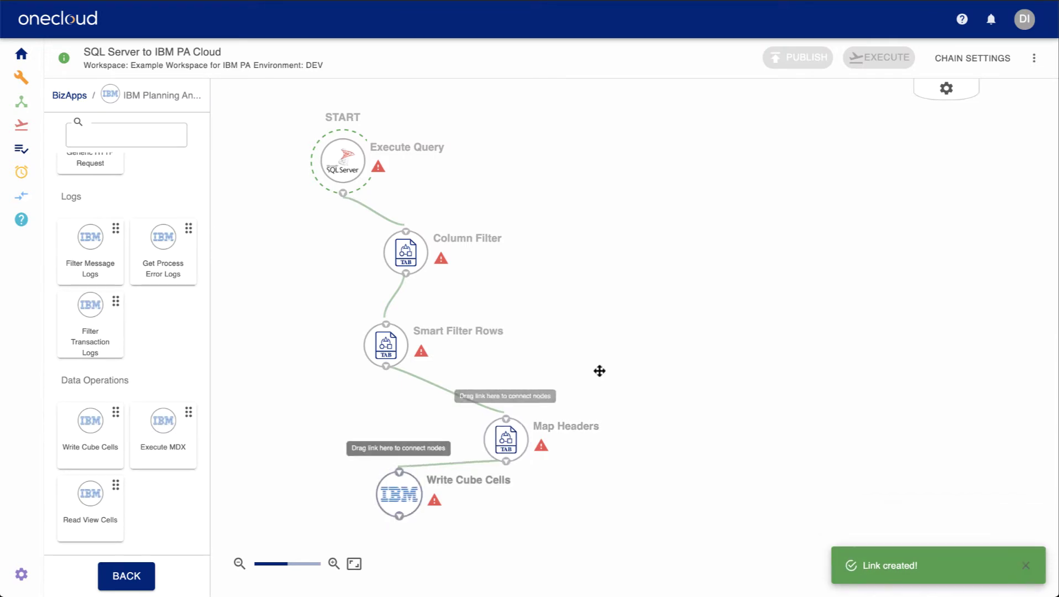
left_click(955, 97)
left_click(1011, 101)
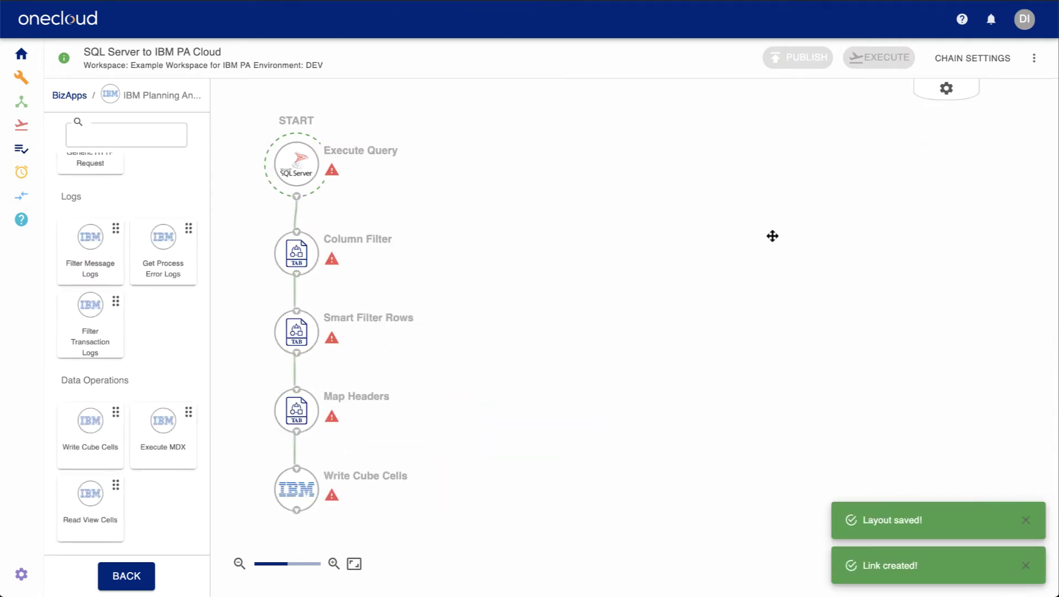
Set the Execute Query command's SQL text to "SELECT * FROM SAMPLE_DB.dbo.SIMPLE_FACT" and save the command.
left_click(333, 190)
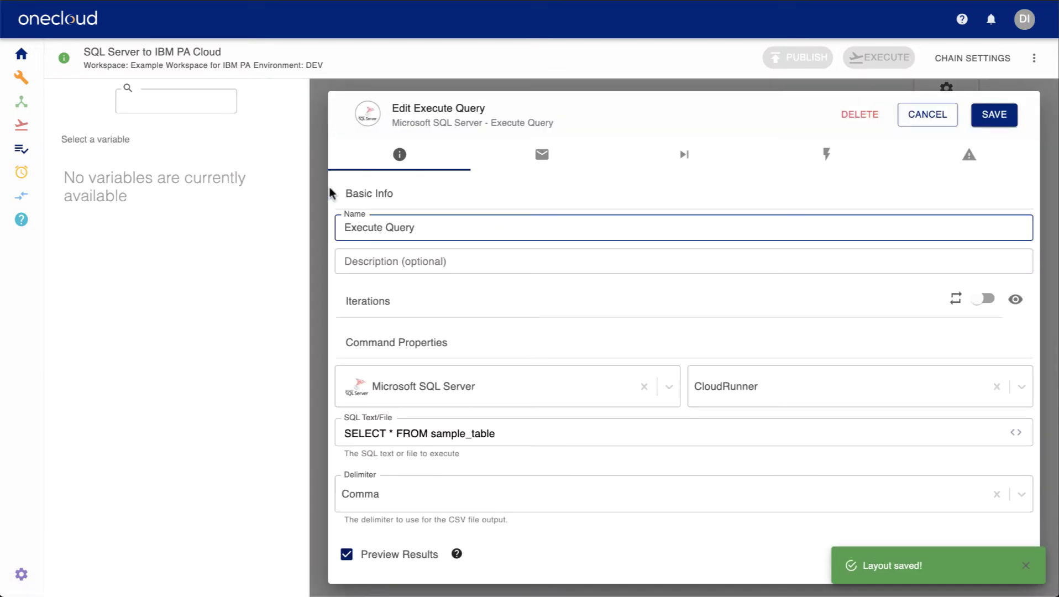
double_click(454, 434)
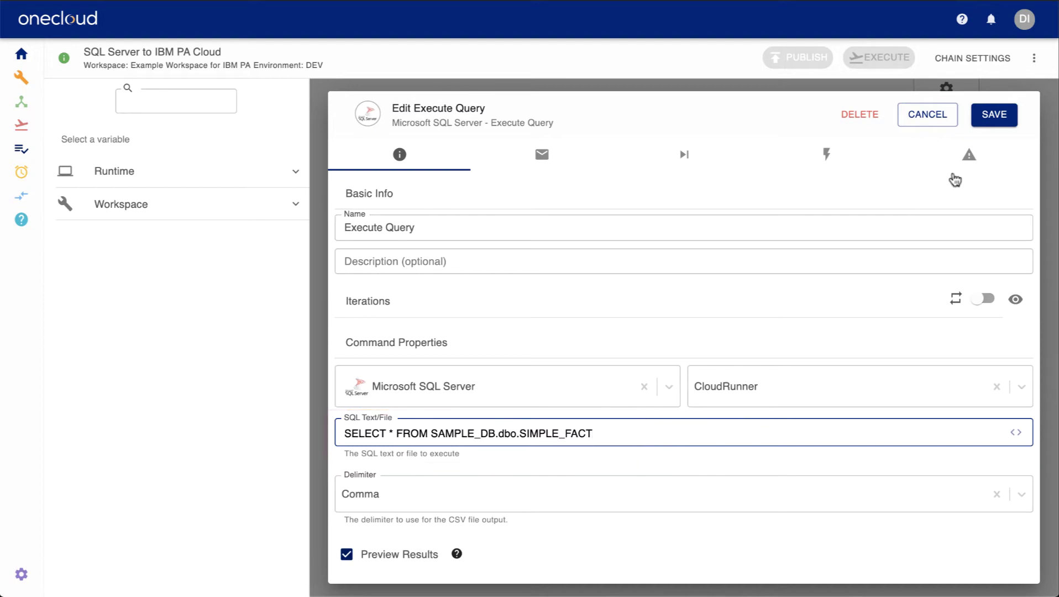
left_click(995, 122)
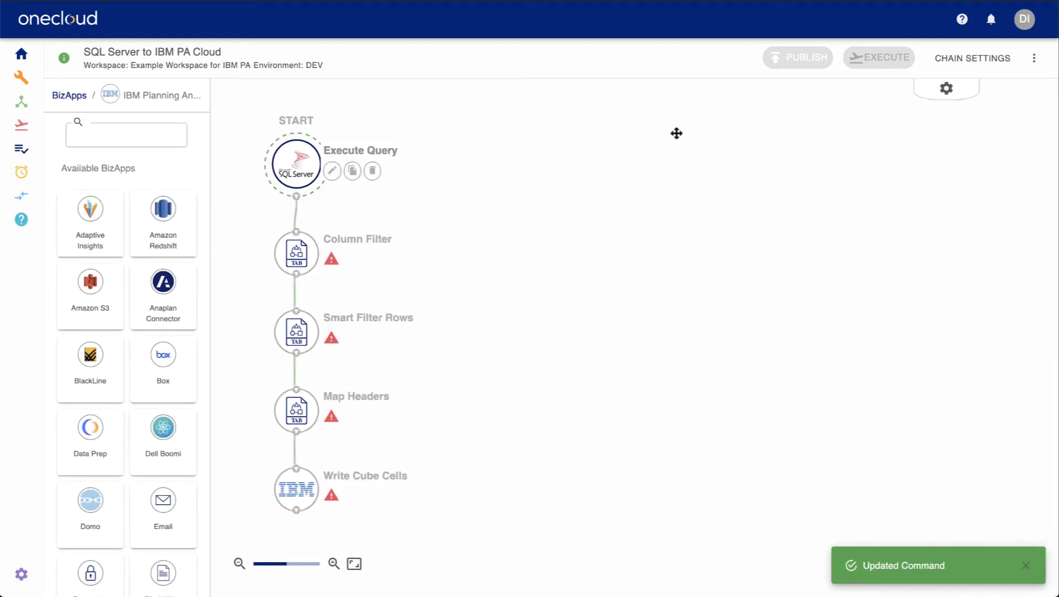
Set the Column Filter command's input file to Execute Query's Result Set (CSV) variable and enable Preview results.
mouse_move(296, 254)
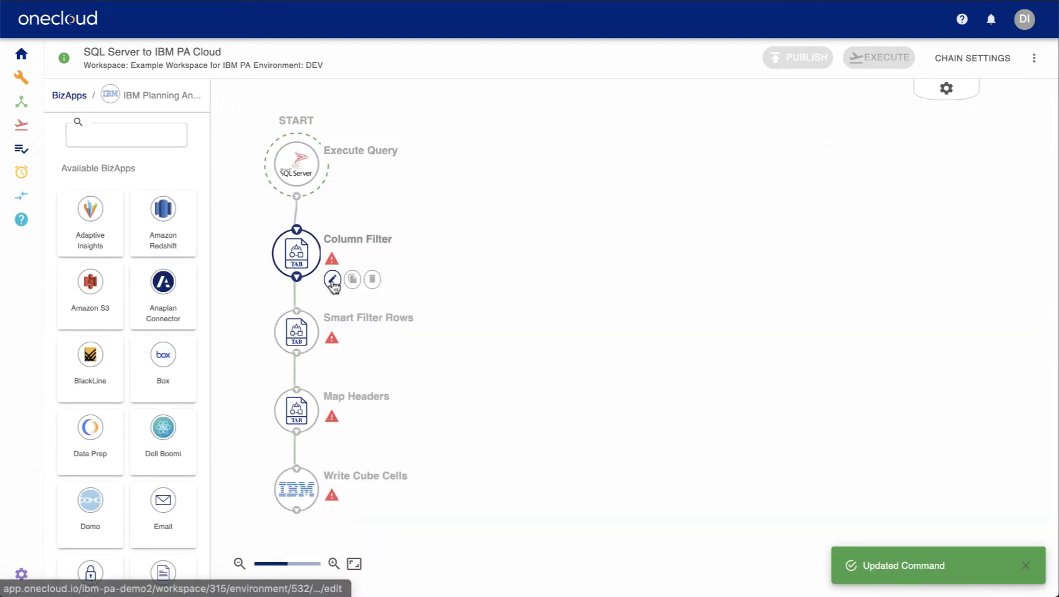
left_click(332, 279)
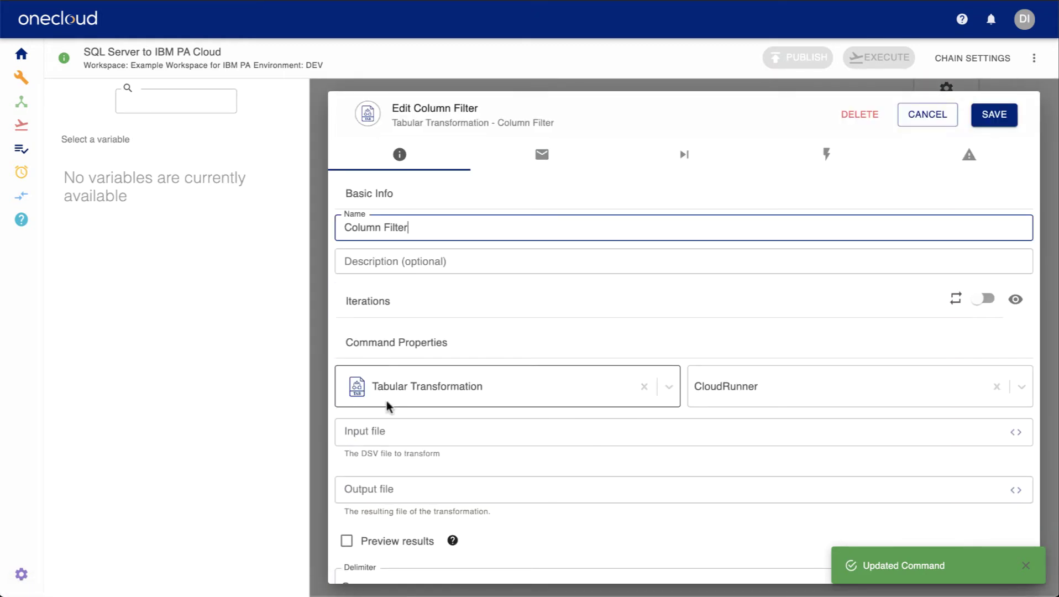
left_click(380, 431)
left_click(238, 205)
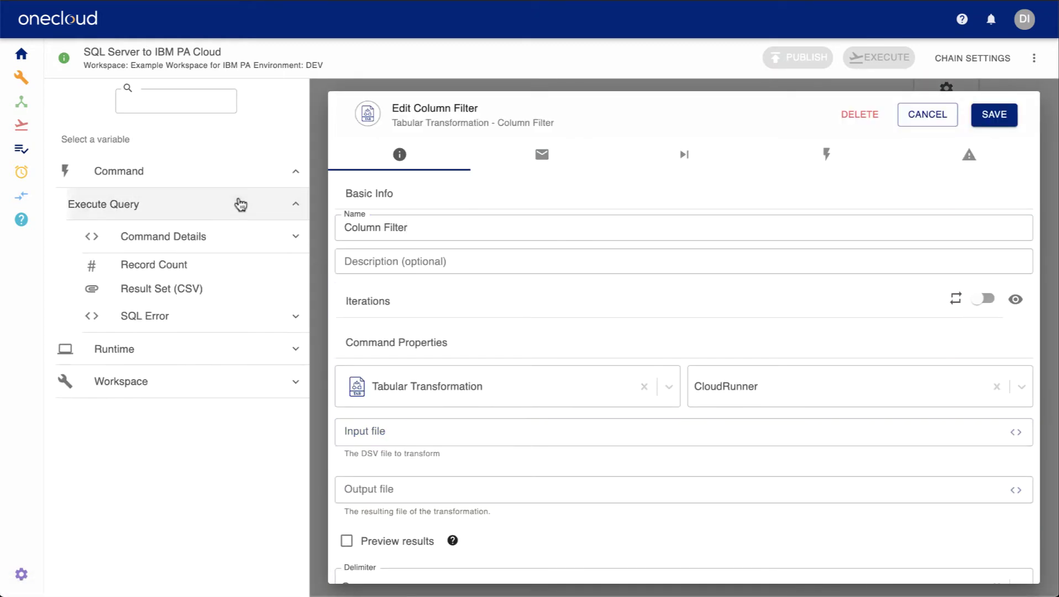
left_click(205, 291)
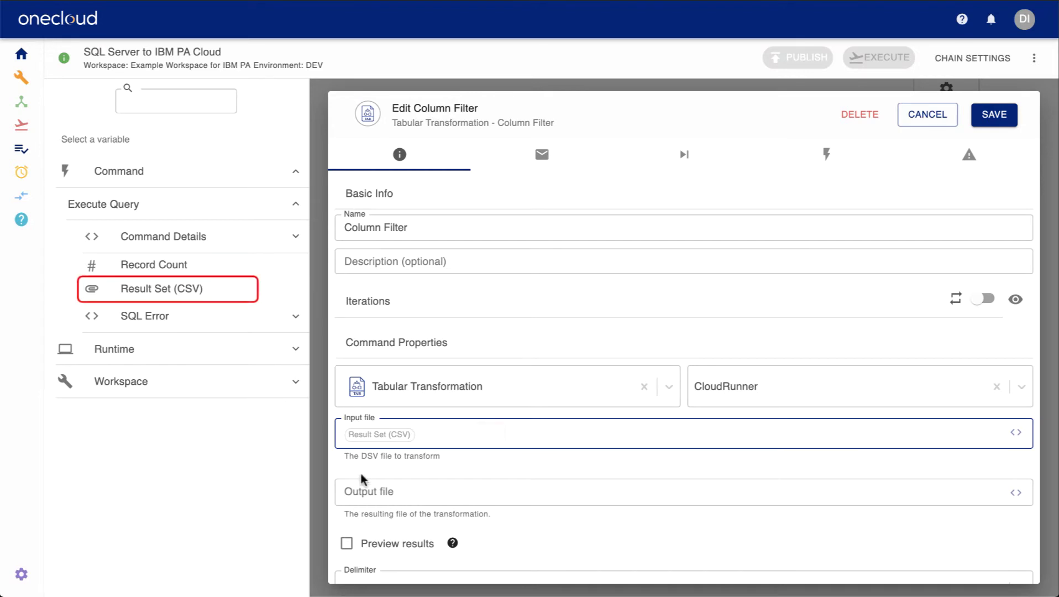
left_click(347, 543)
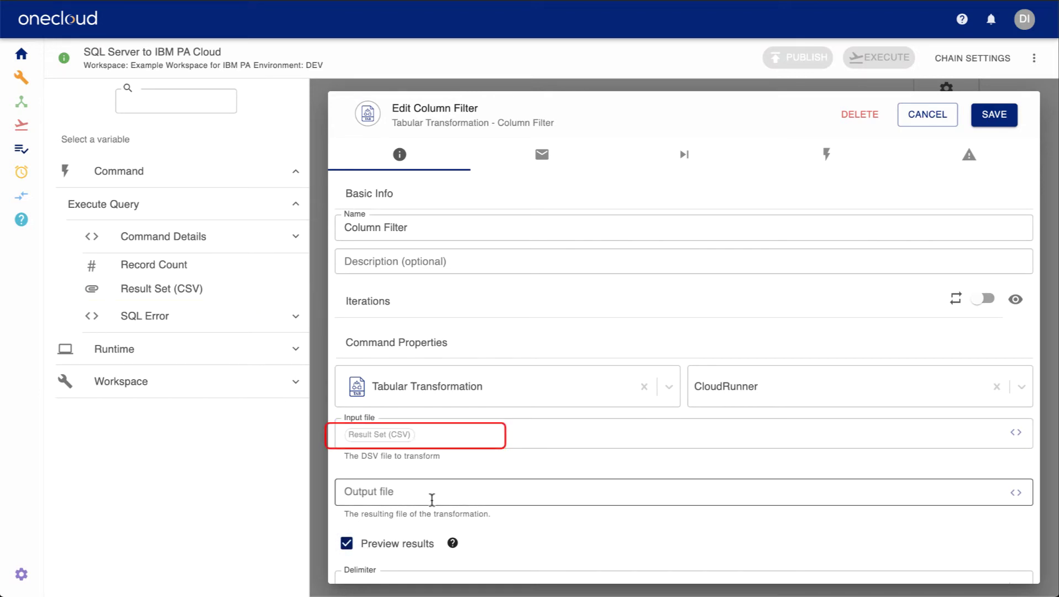
Set the Column Filter's pattern type to Exact and its pattern to PKG_TYPE, and save the command.
scroll(432, 499, "down", 4)
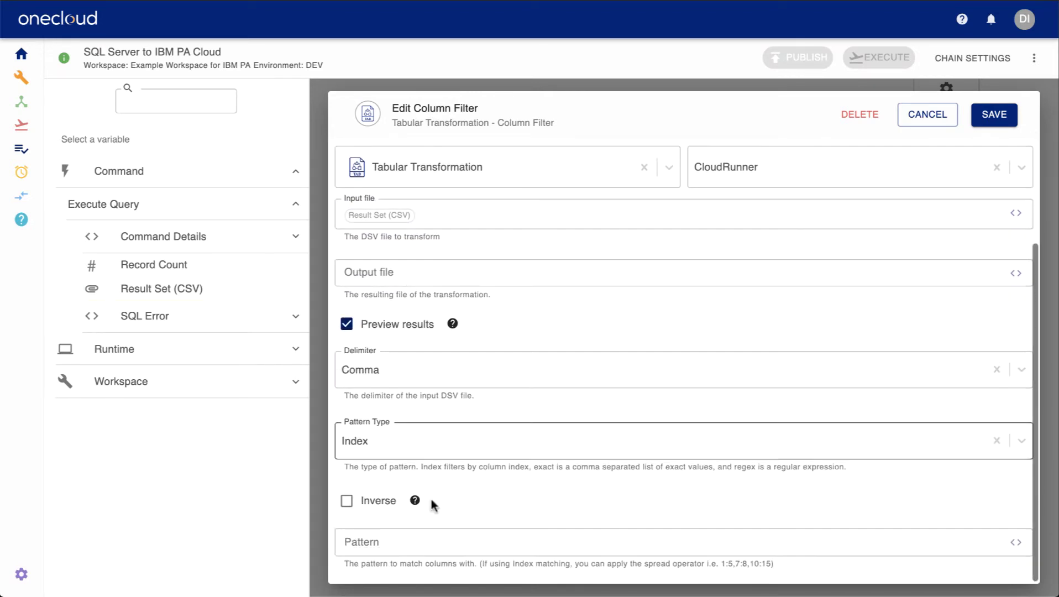
left_click(428, 452)
left_click(404, 376)
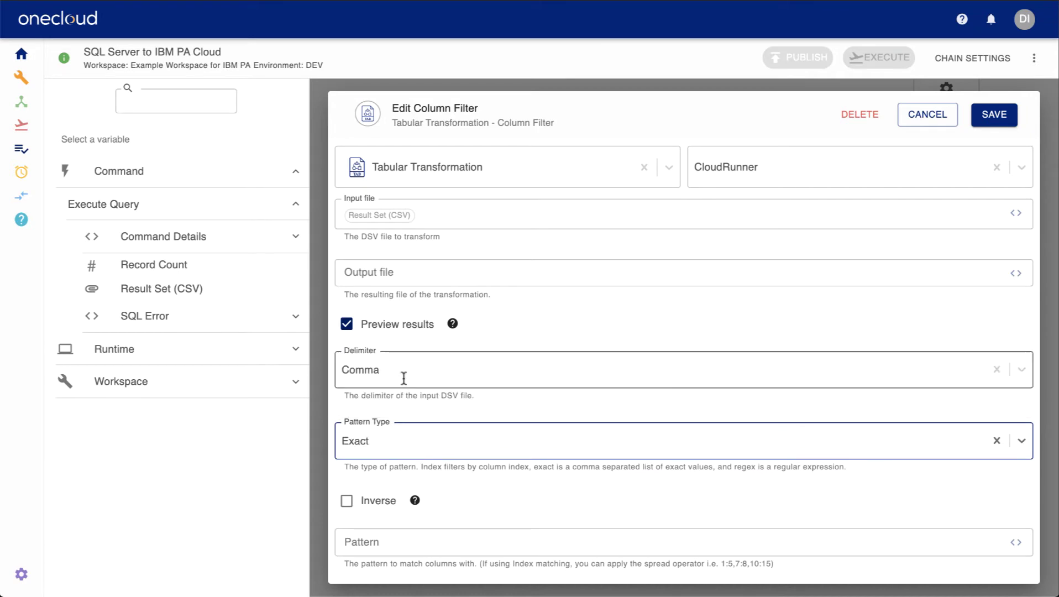
left_click(379, 543)
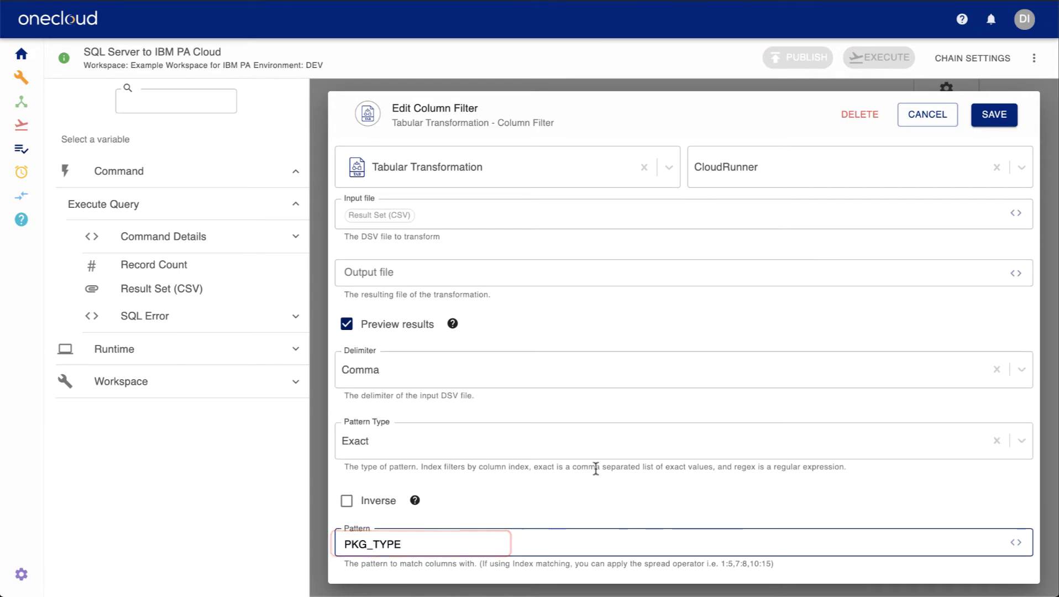
left_click(701, 405)
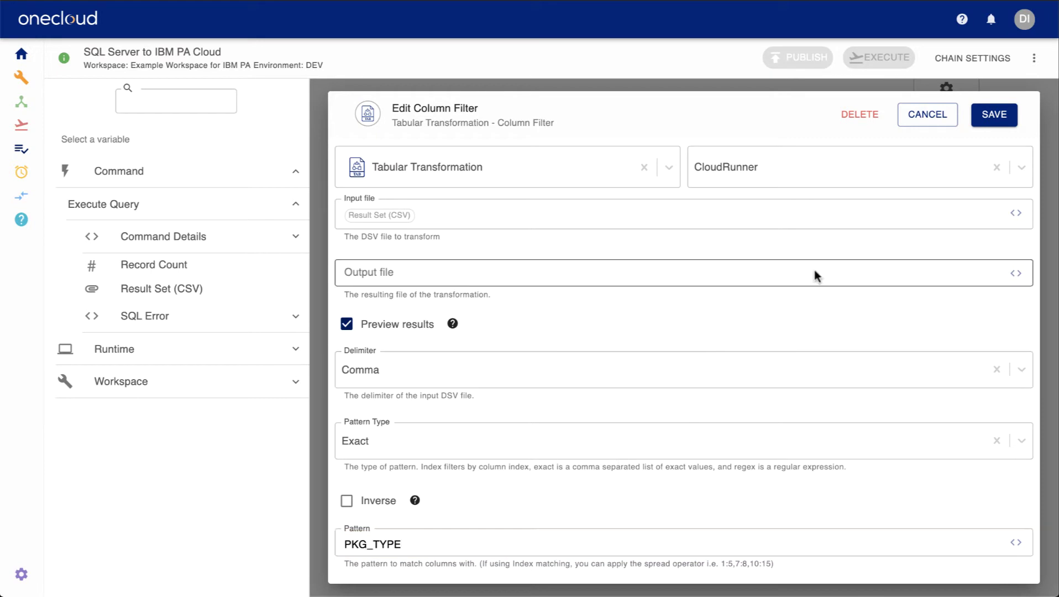
left_click(1000, 122)
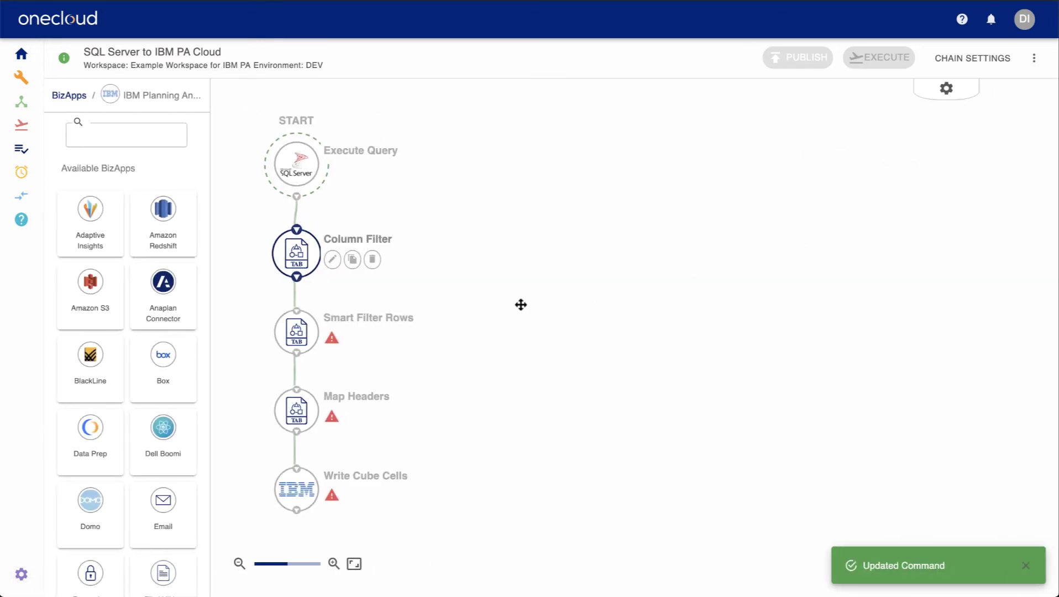
Edit the Smart Filter Rows command and set its input file to the Column Filter Output variable.
left_click(307, 330)
left_click(332, 363)
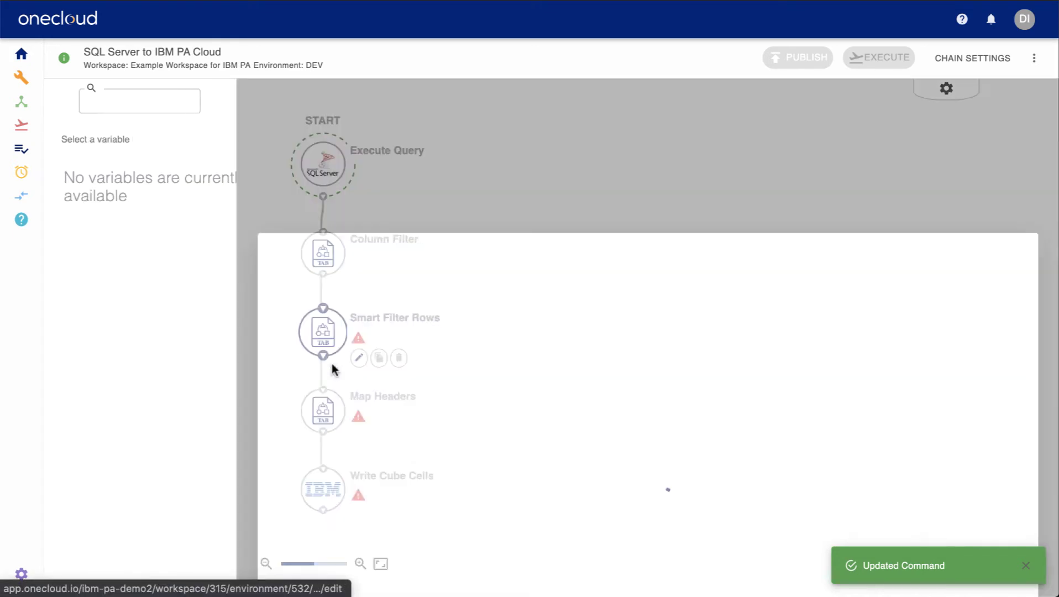
left_click(370, 431)
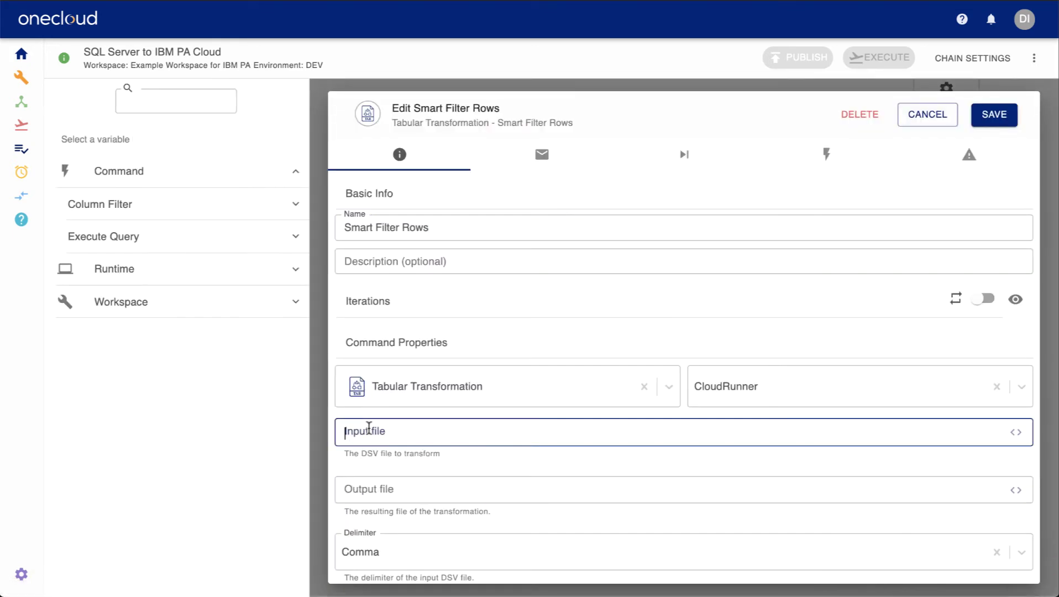
left_click(202, 205)
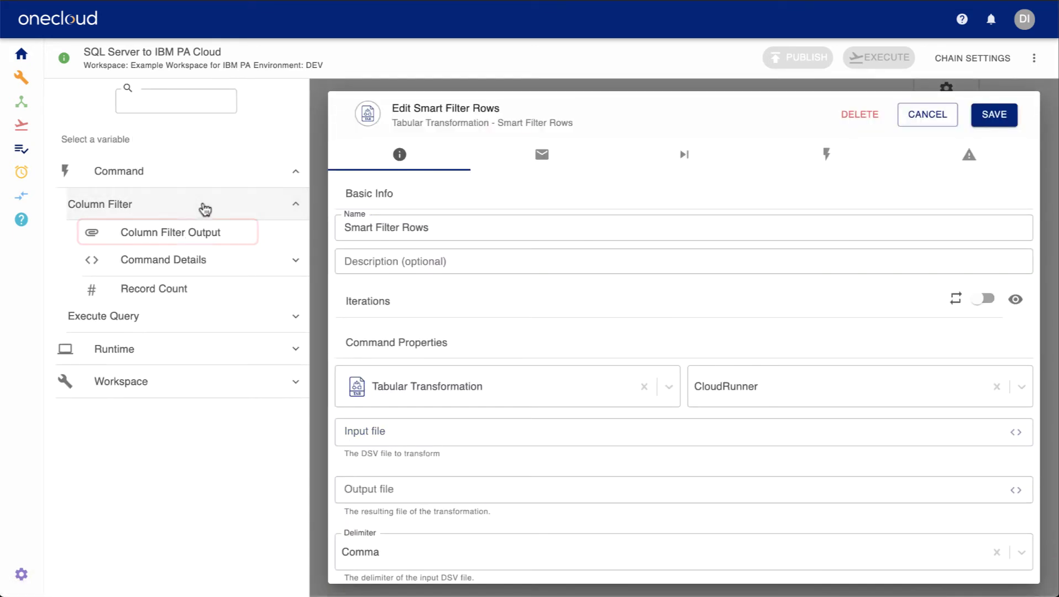
left_click(196, 232)
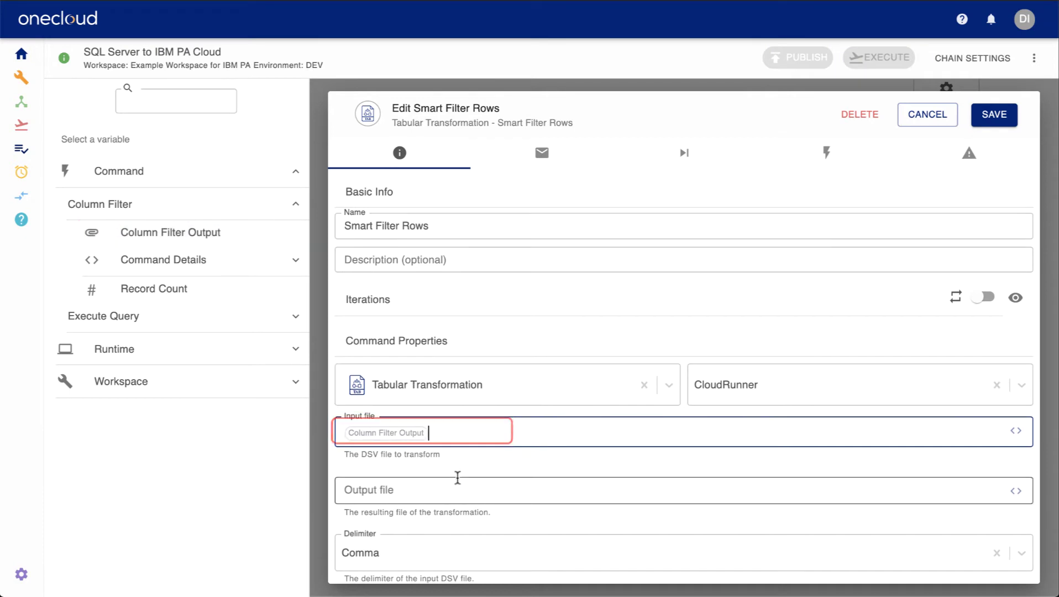
Add a text filter to Smart Filter Rows on column MEASURES with the Contains condition and compare text "%".
scroll(456, 477, "down", 3)
scroll(457, 477, "down", 2)
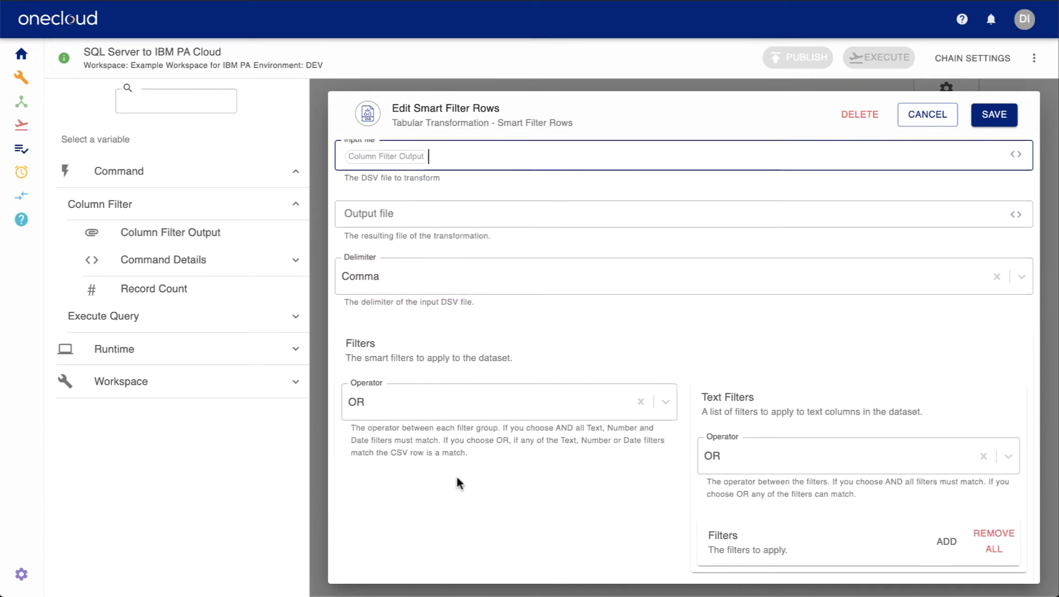
scroll(456, 477, "down", 2)
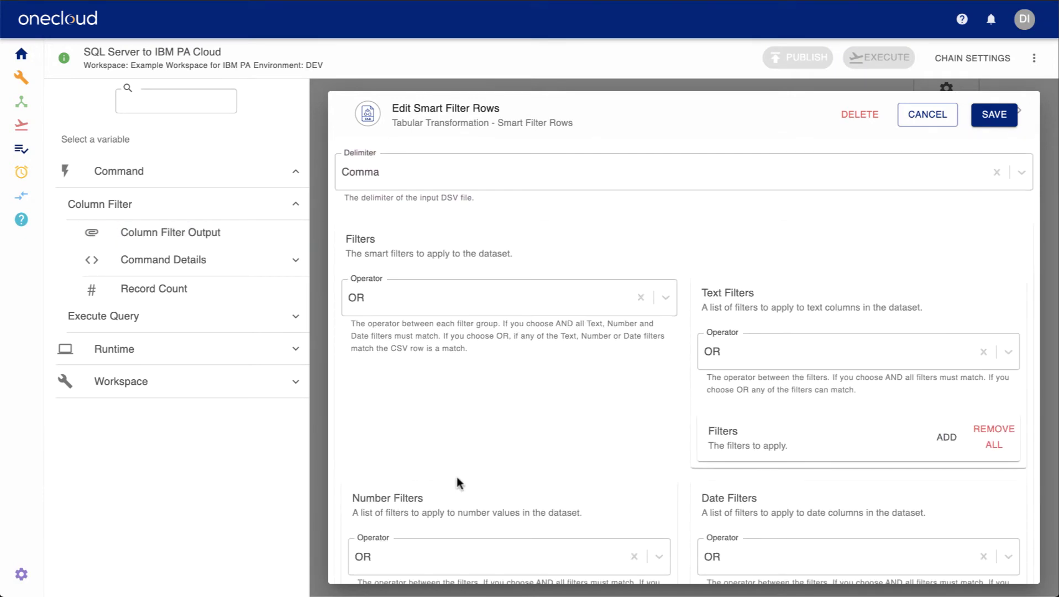
left_click(939, 442)
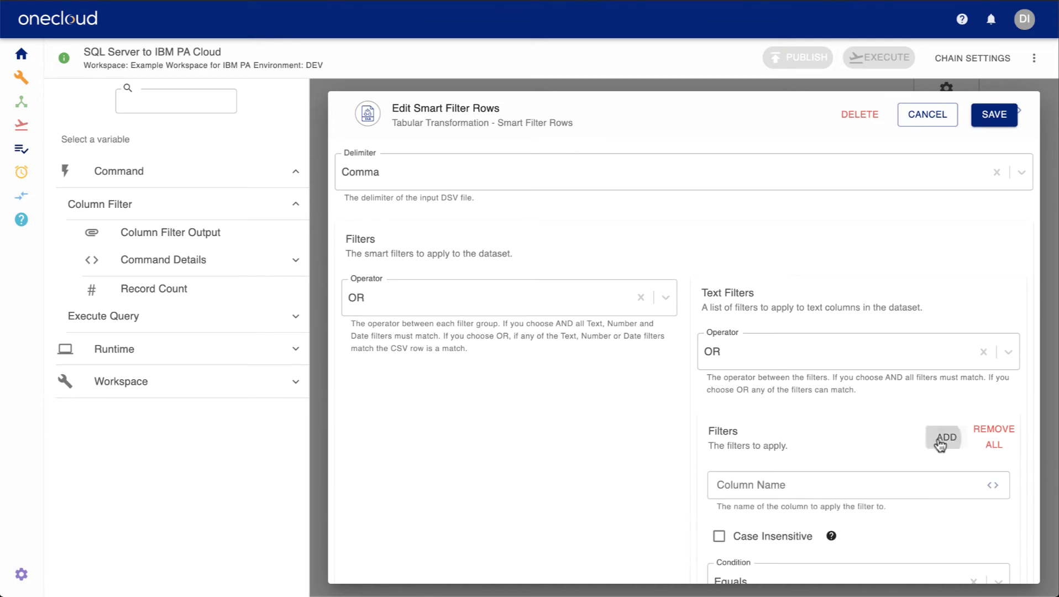
scroll(835, 457, "down", 2)
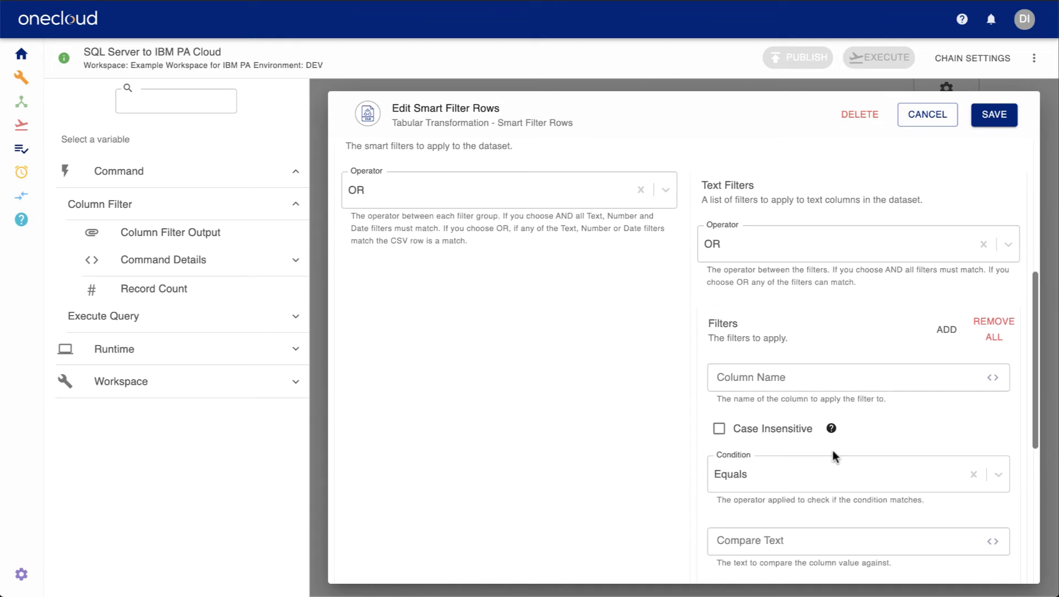
left_click(812, 378)
type("MEASURES")
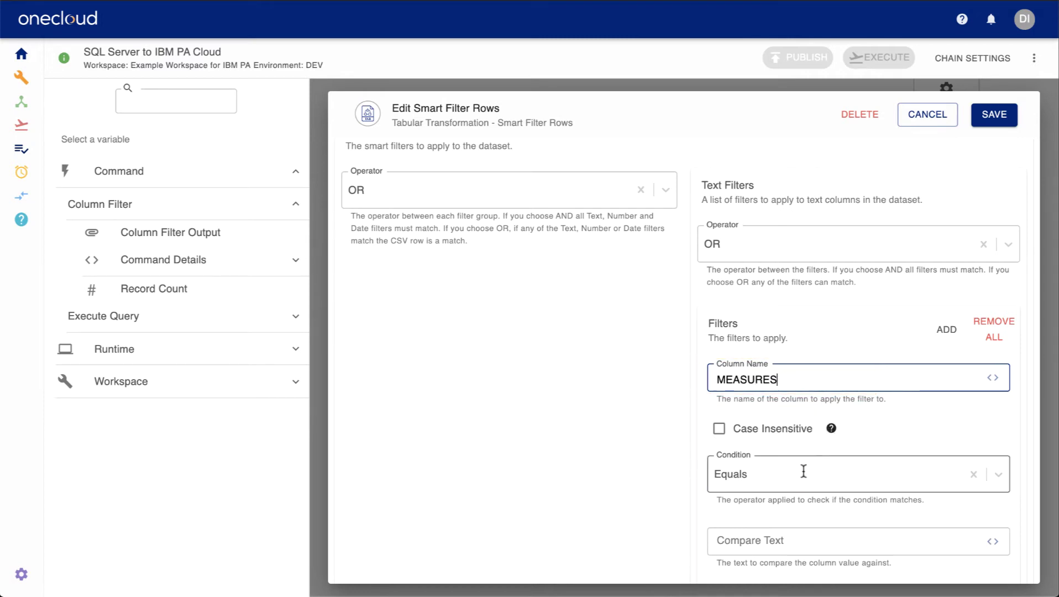
left_click(803, 471)
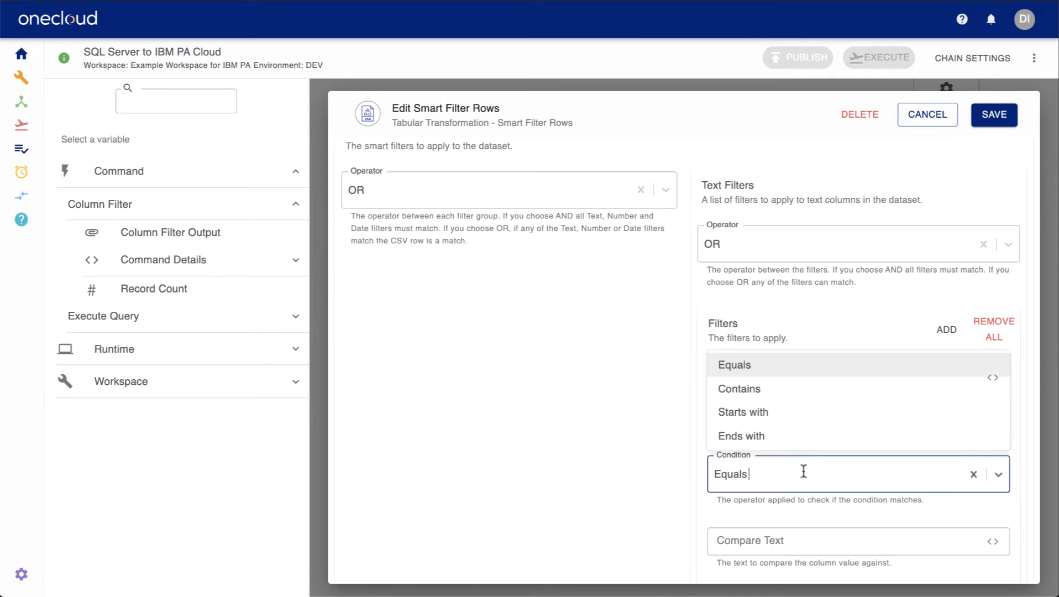
left_click(760, 389)
left_click(764, 545)
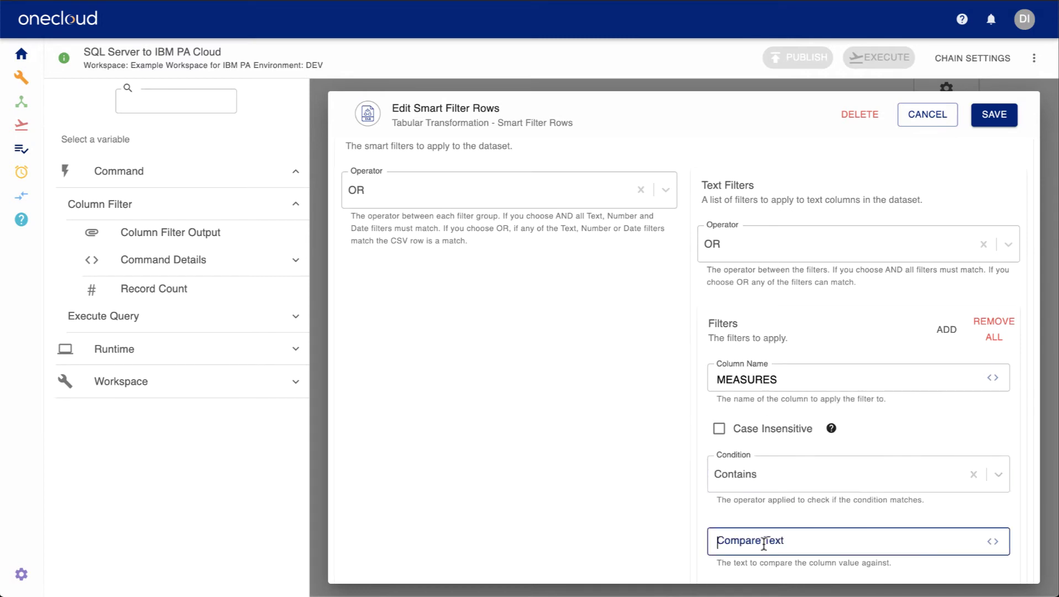
type("%")
Make sure Preview Result and Inverse are enabled for Smart Filter Rows, and save the command.
scroll(765, 549, "down", 7)
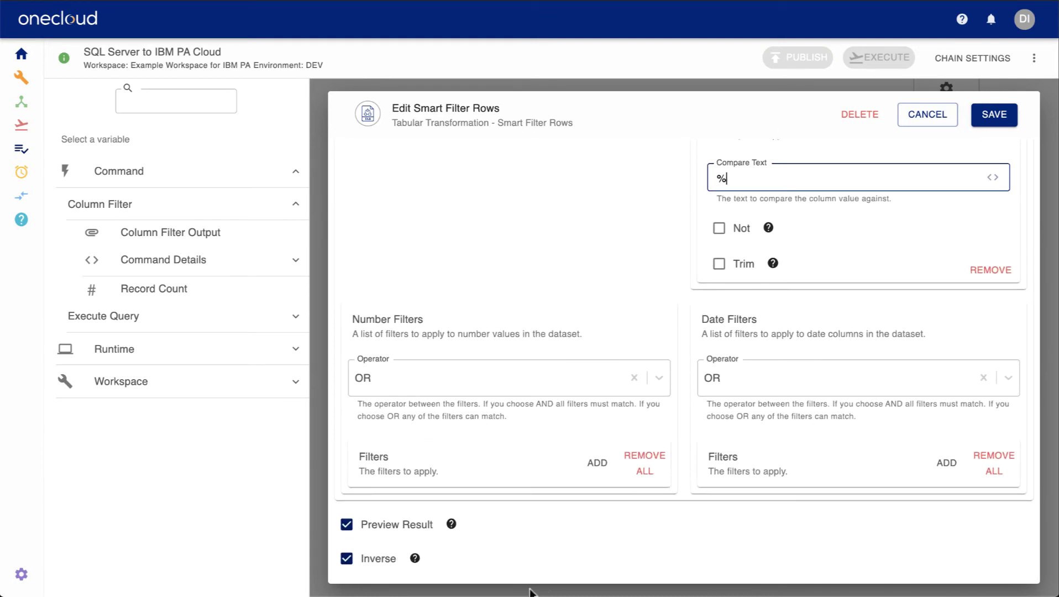
left_click(347, 558)
scroll(534, 539, "up", 8)
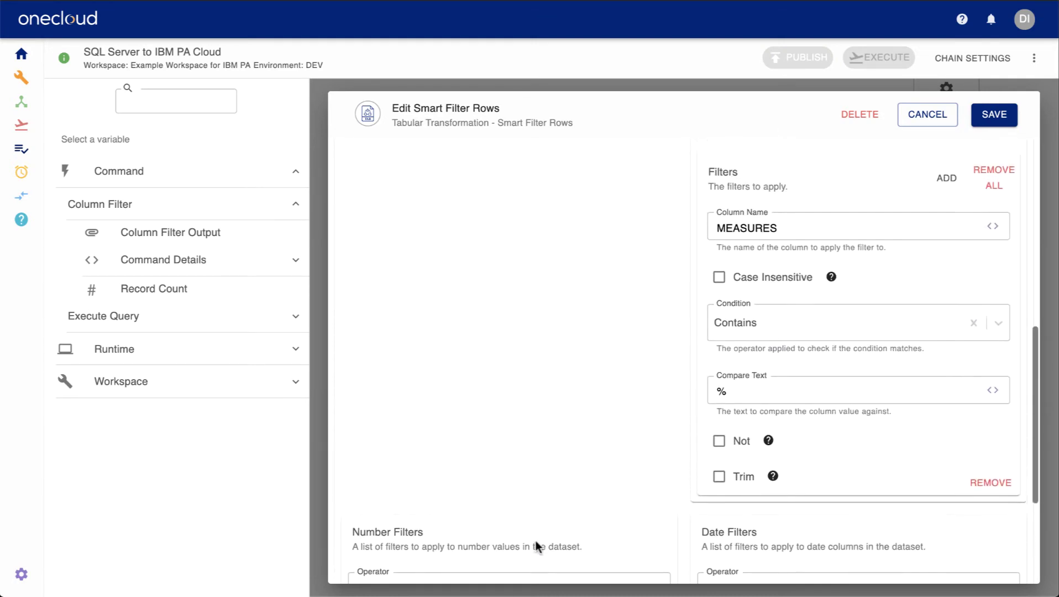
scroll(535, 539, "up", 6)
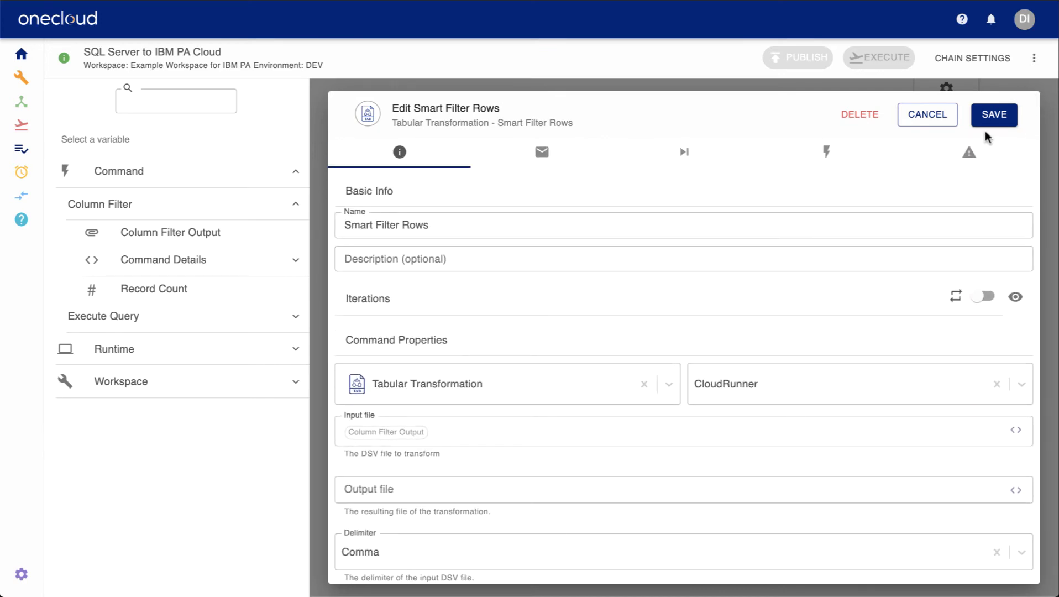
left_click(991, 123)
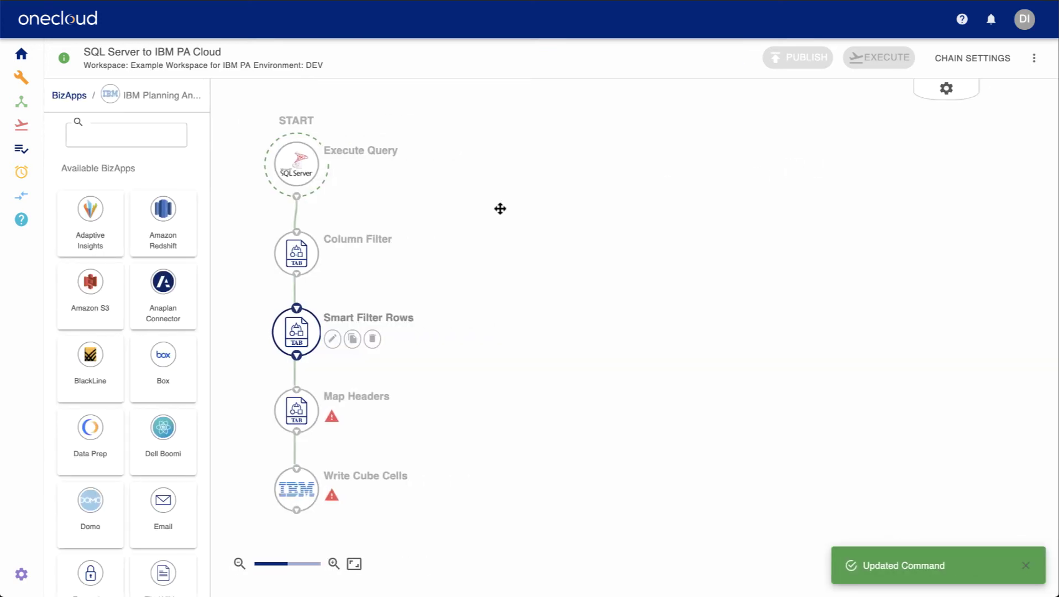
Edit the Map Headers command, set its input file to the Smart Filter Row Output variable, and enable Preview results.
left_click(333, 433)
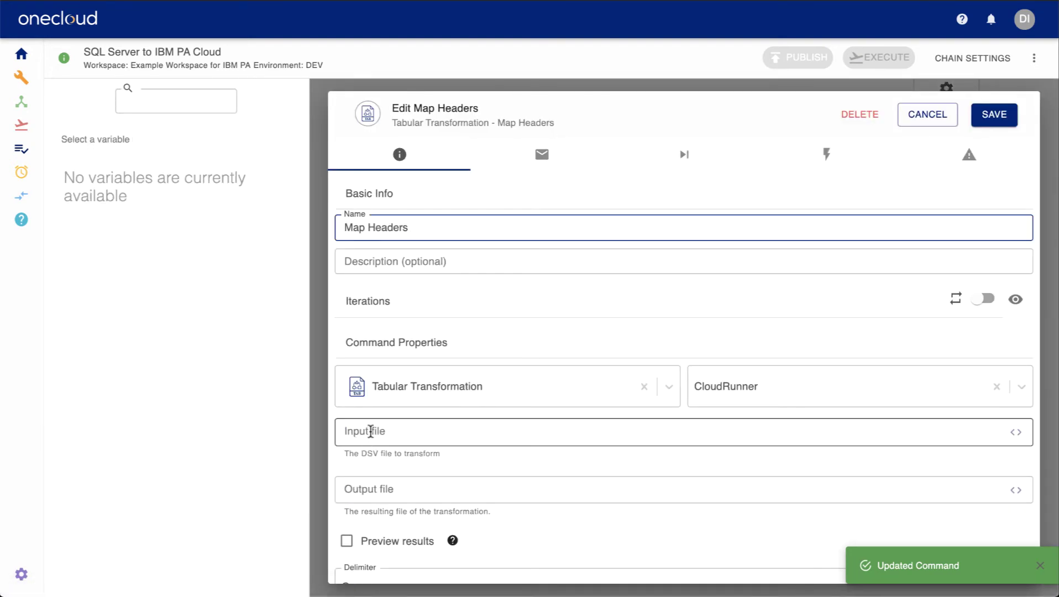
left_click(367, 438)
left_click(279, 267)
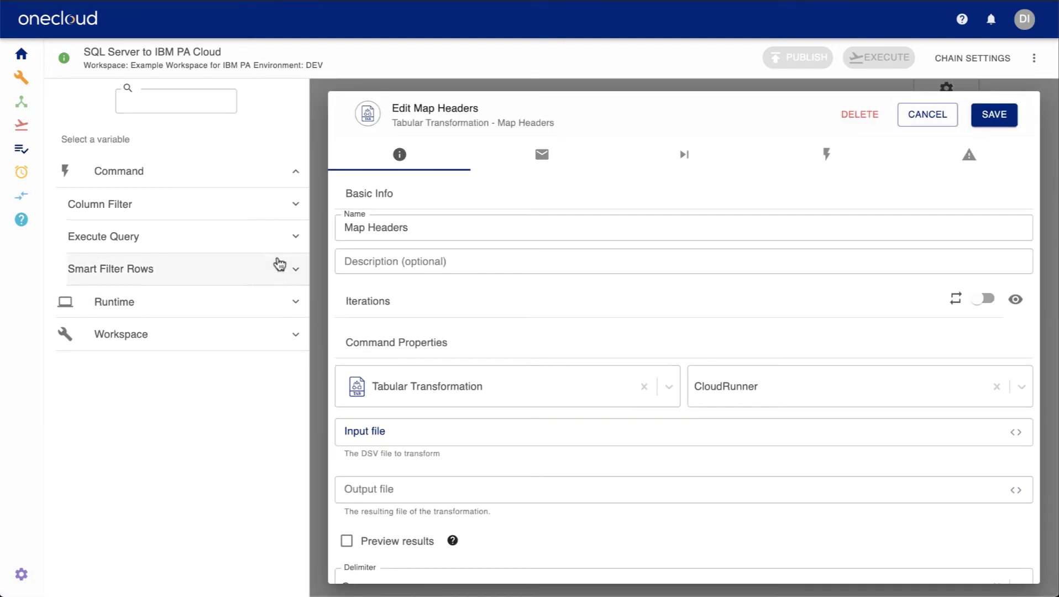
left_click(221, 374)
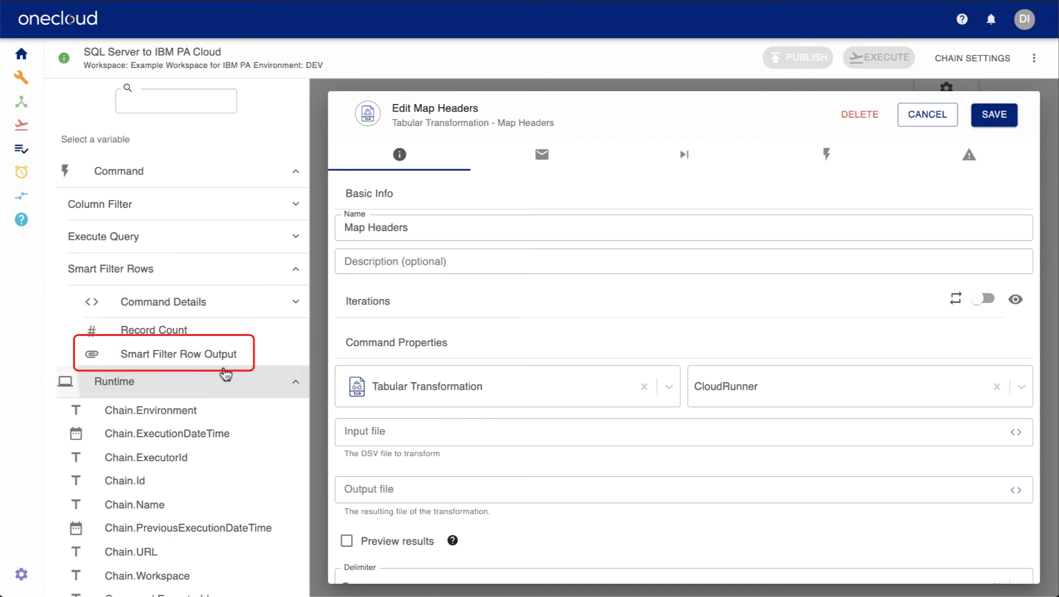
left_click(231, 357)
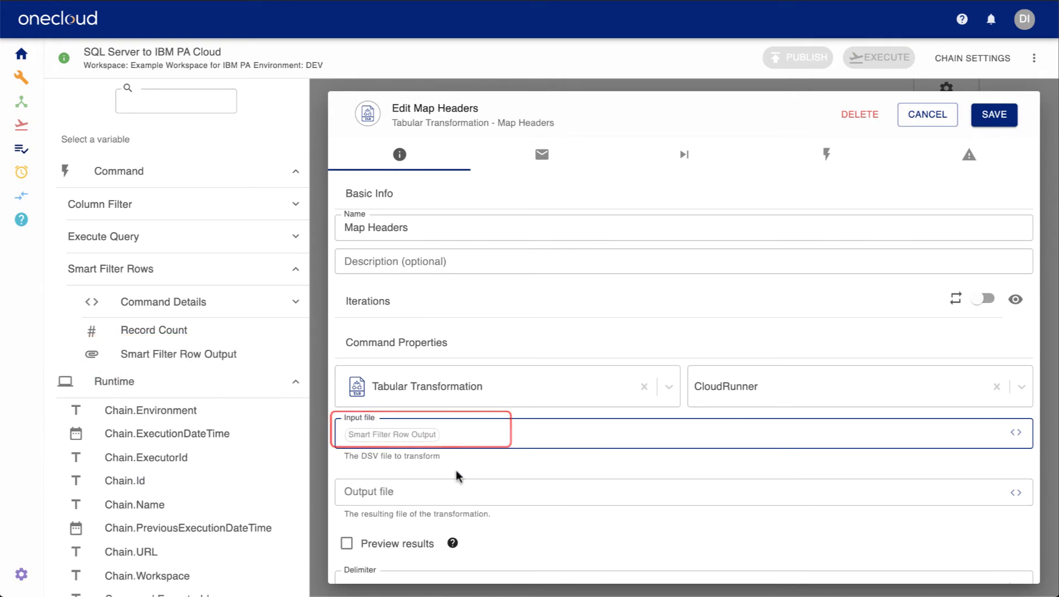
left_click(368, 544)
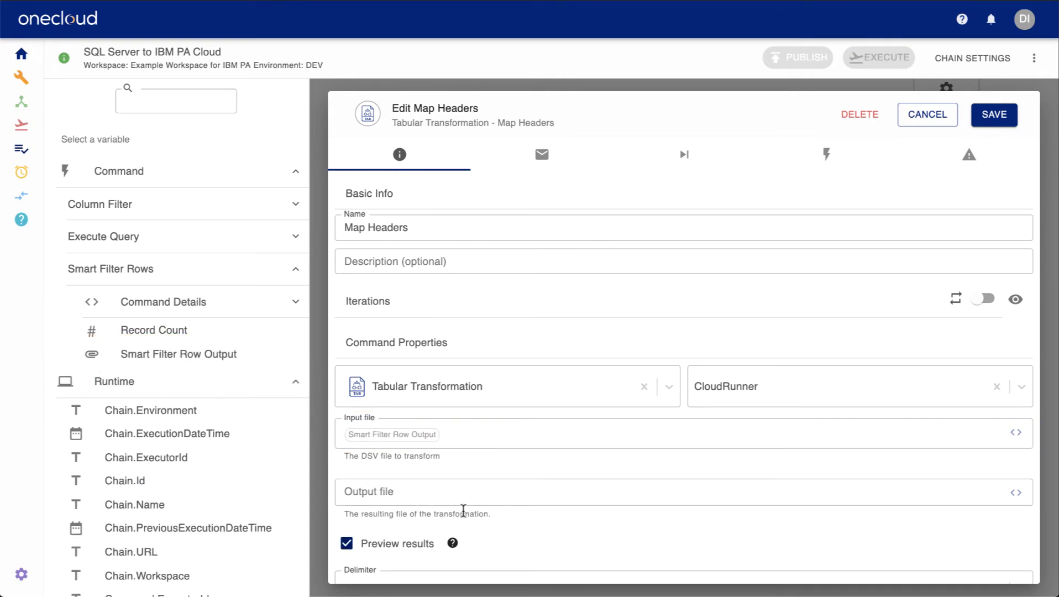
Enter the Map Headers input headers YEAR, MEASURES, PRODUCT, MARKET, SCENARIO and DATA, in that order.
scroll(462, 510, "down", 3)
left_click(439, 514)
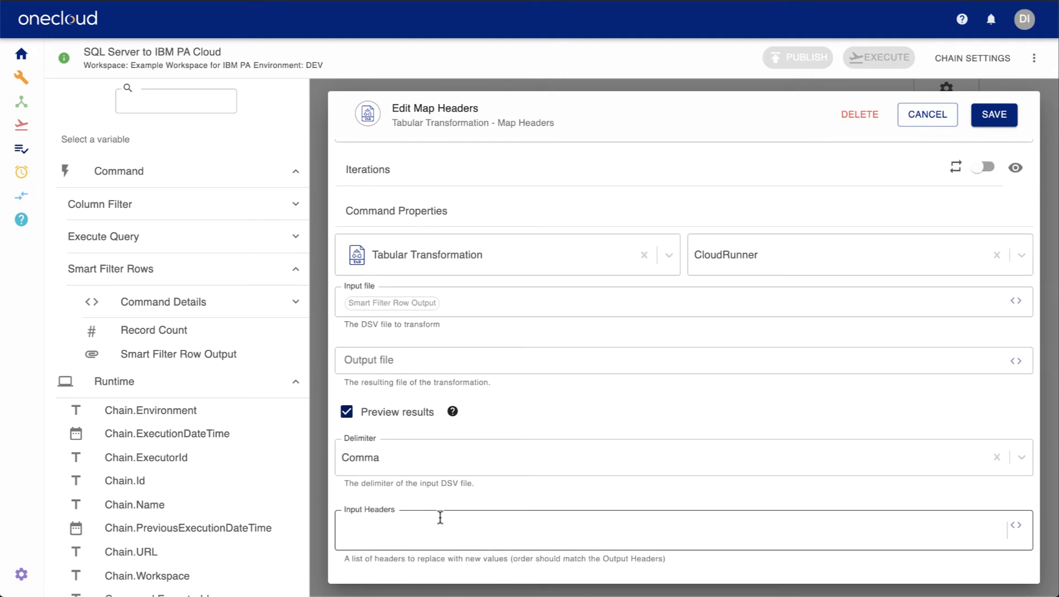
type("YEAR")
key("Return")
type("M")
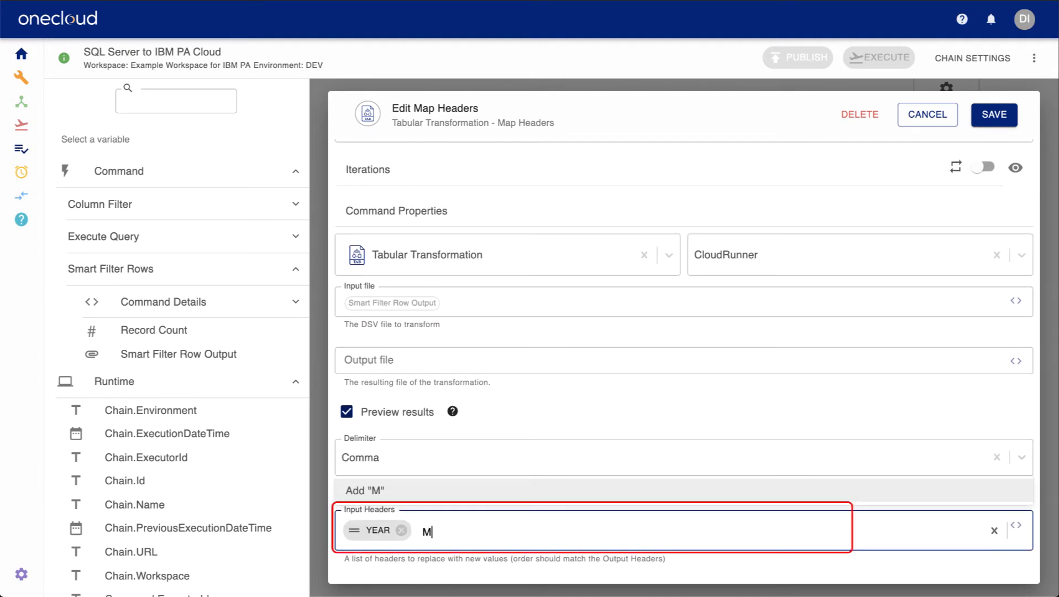
type("EASURES")
key("Return")
type("PRODUCT")
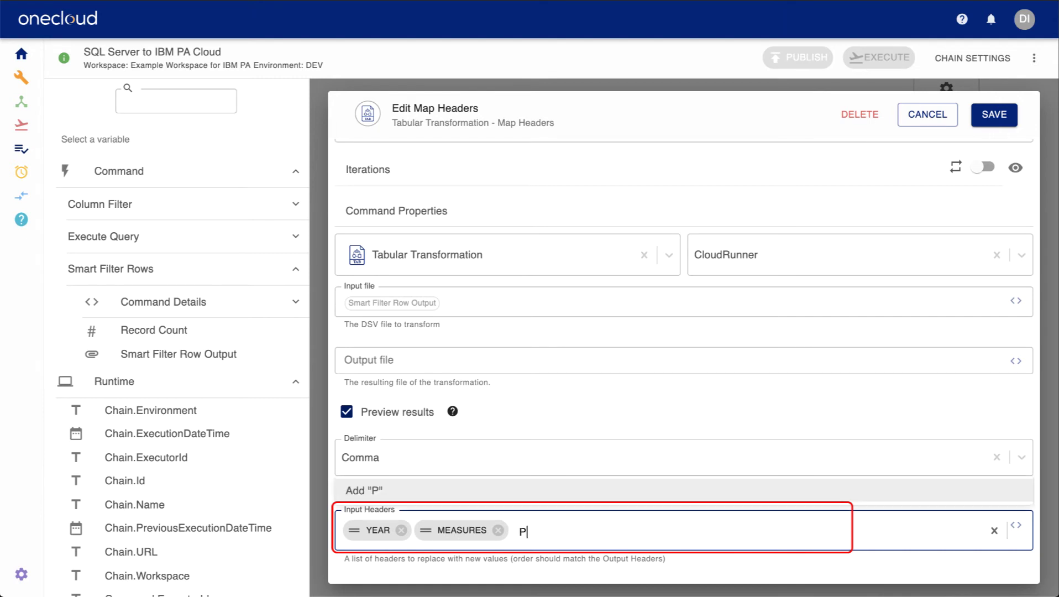
key("Return")
type("MARKET")
key("Return")
type("SCENARIO")
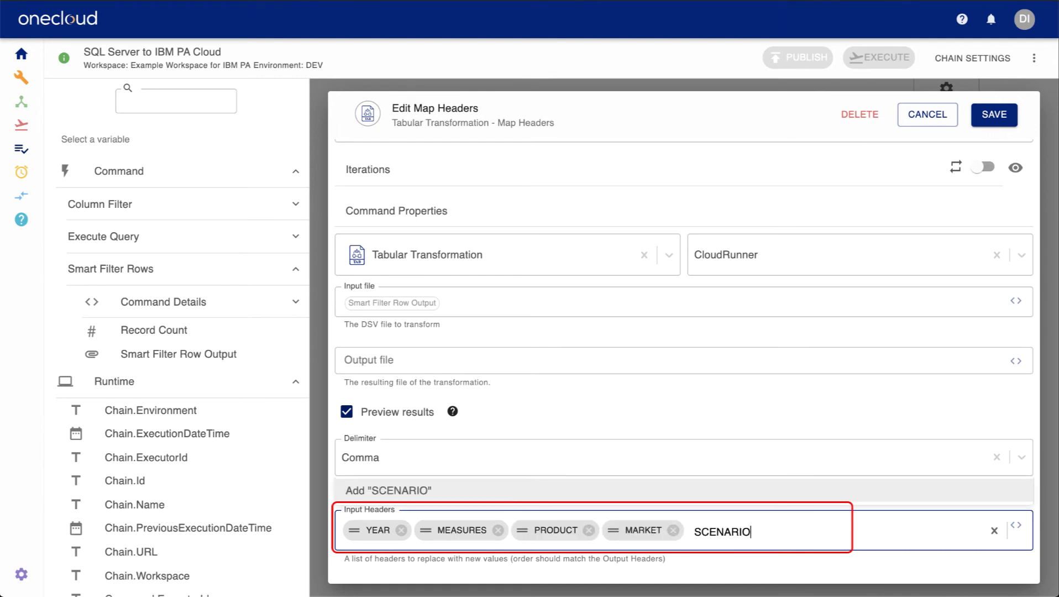
key("Return")
type("DATA")
key("Return")
scroll(445, 508, "down", 1)
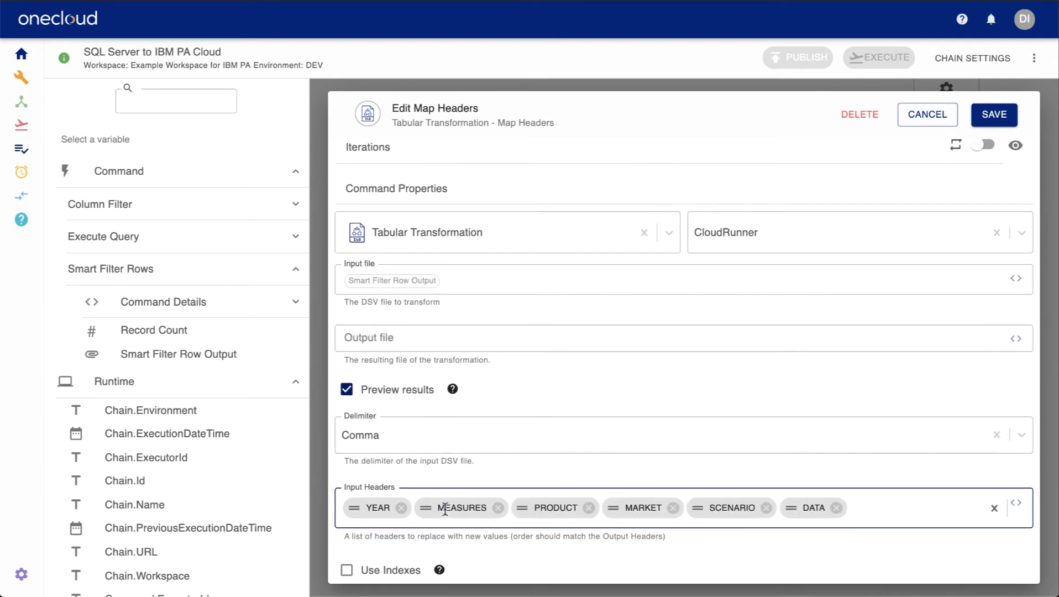
Set the output headers to [Year][Year], [Measures][Measures], [Product][Product], [Market][Market], [Scenario][Scenario] and Value, and save the Map Headers command.
scroll(445, 509, "down", 2)
left_click(445, 529)
type("[Year][Year],[Measures][Measures],[Product][Product],[Market][Market],[Scenario][Scenario],Value")
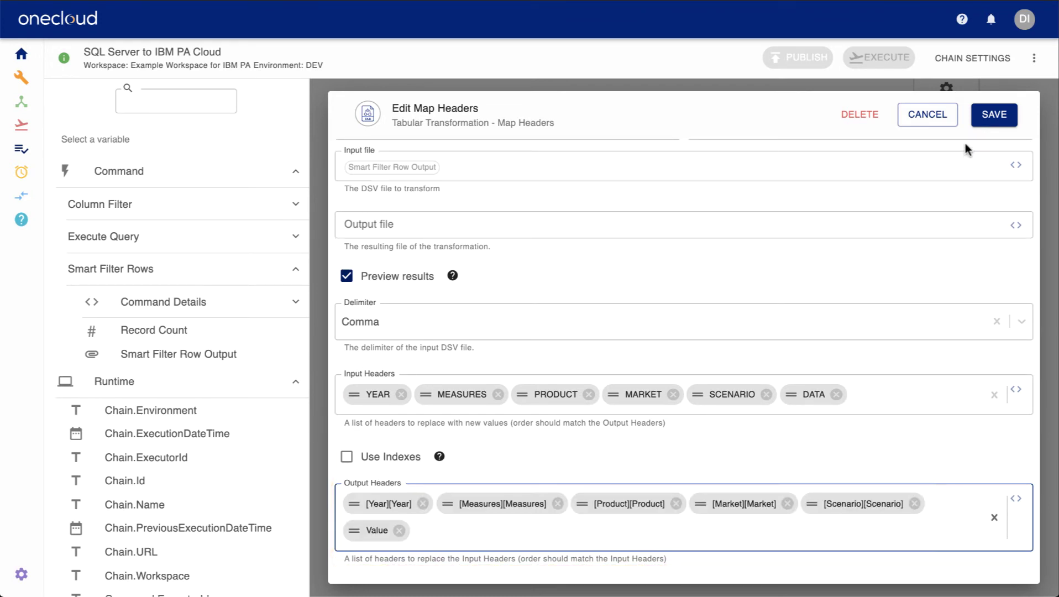
left_click(994, 114)
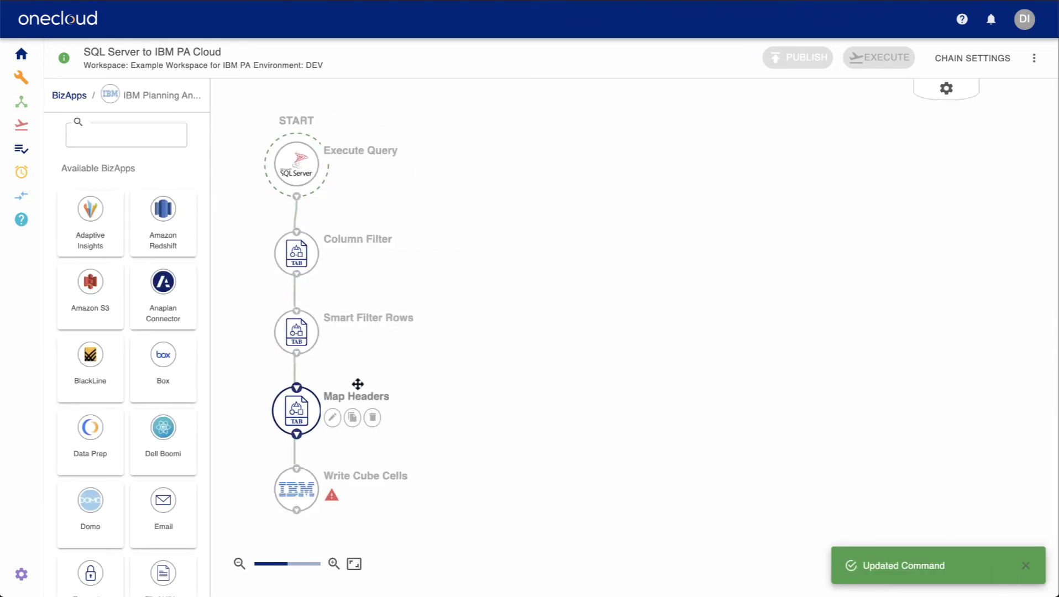
Edit the Write Cube Cells command and set its cube name to SampleBasic.
left_click(269, 492)
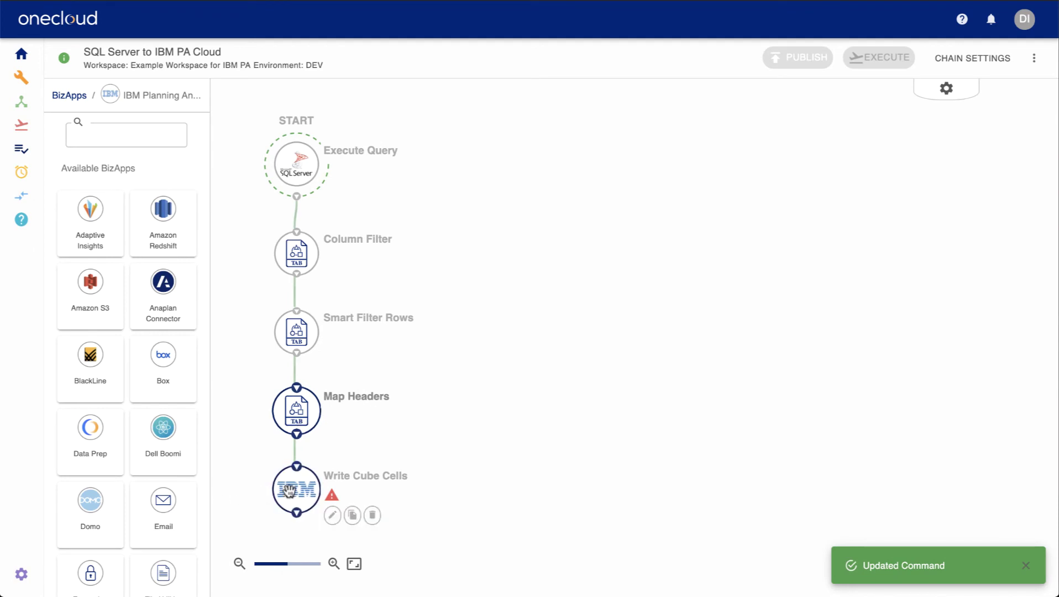
left_click(334, 515)
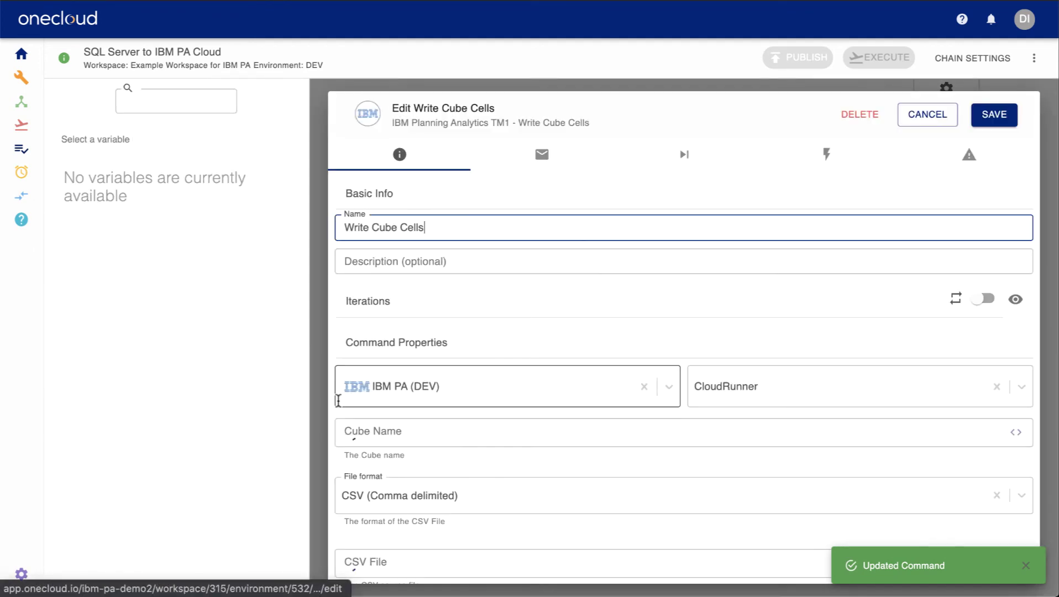
left_click(363, 427)
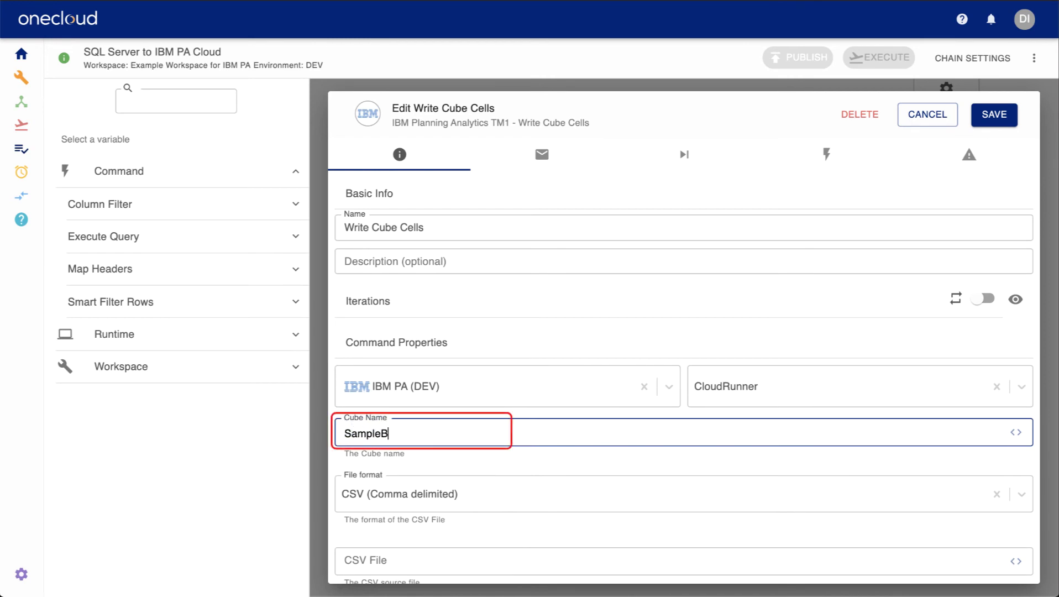
type("SampleBasic")
scroll(442, 503, "down", 1)
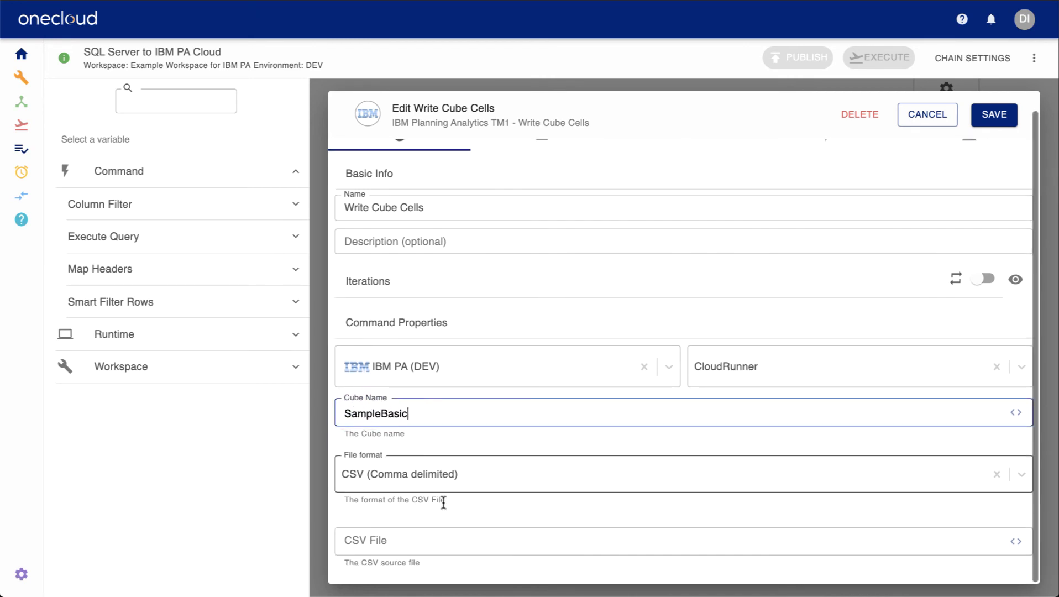
Set the Write Cube Cells CSV file to the Map Headers Output variable and save the command.
left_click(406, 541)
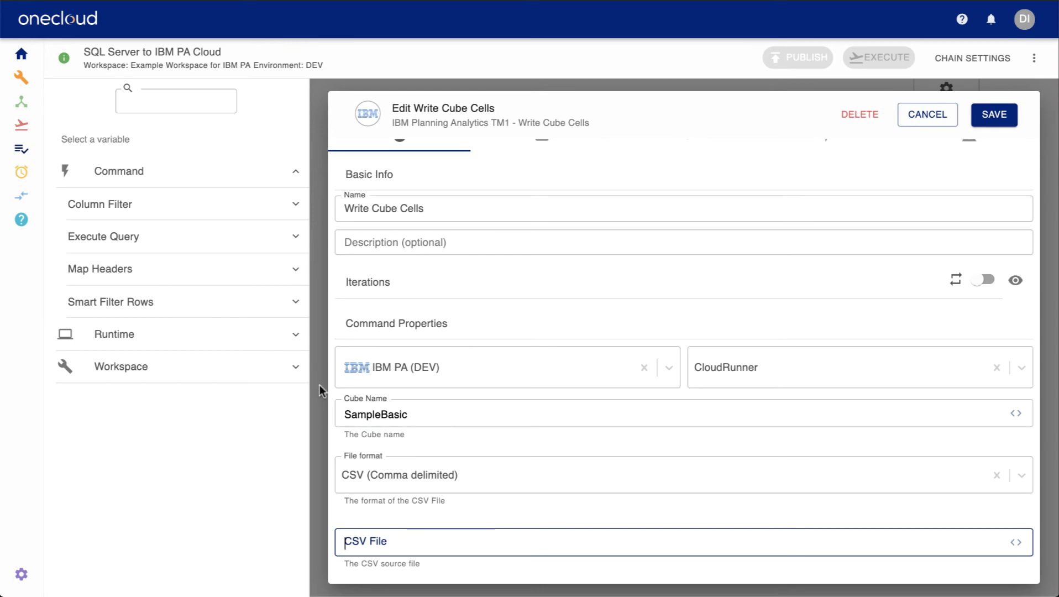
left_click(279, 272)
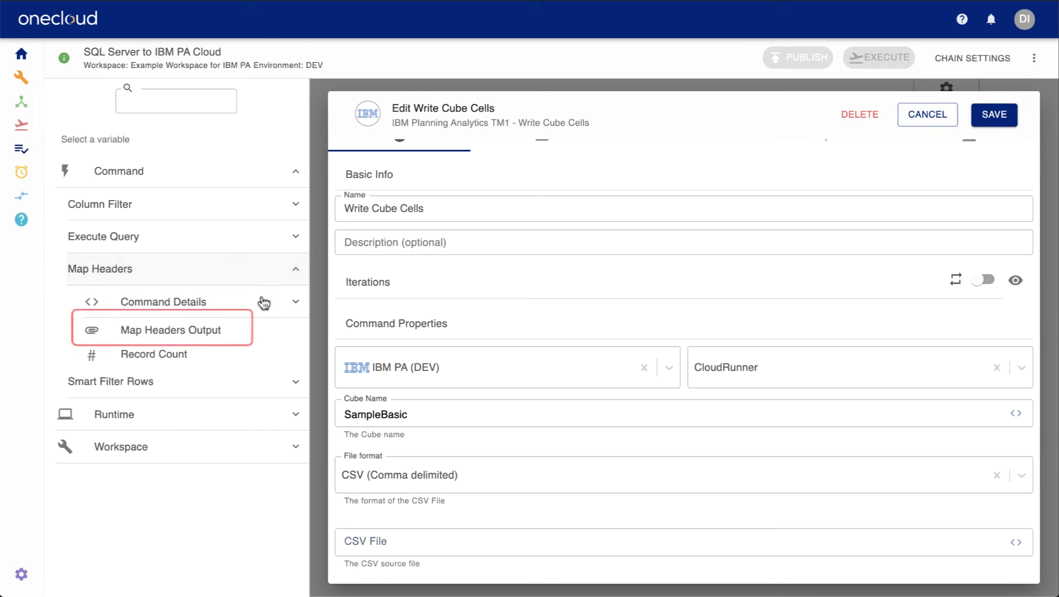
left_click(254, 331)
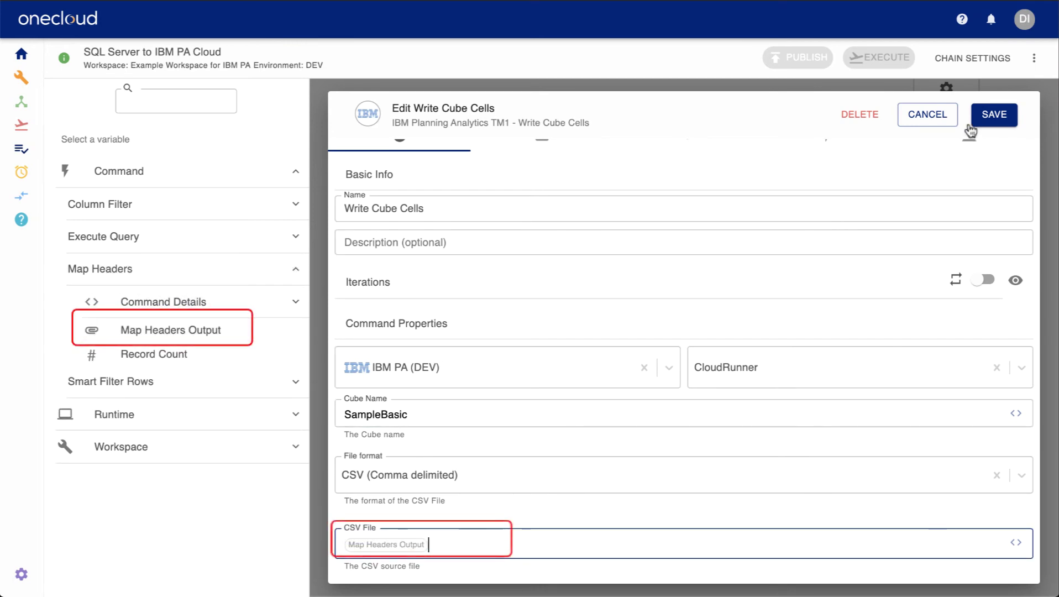
left_click(989, 119)
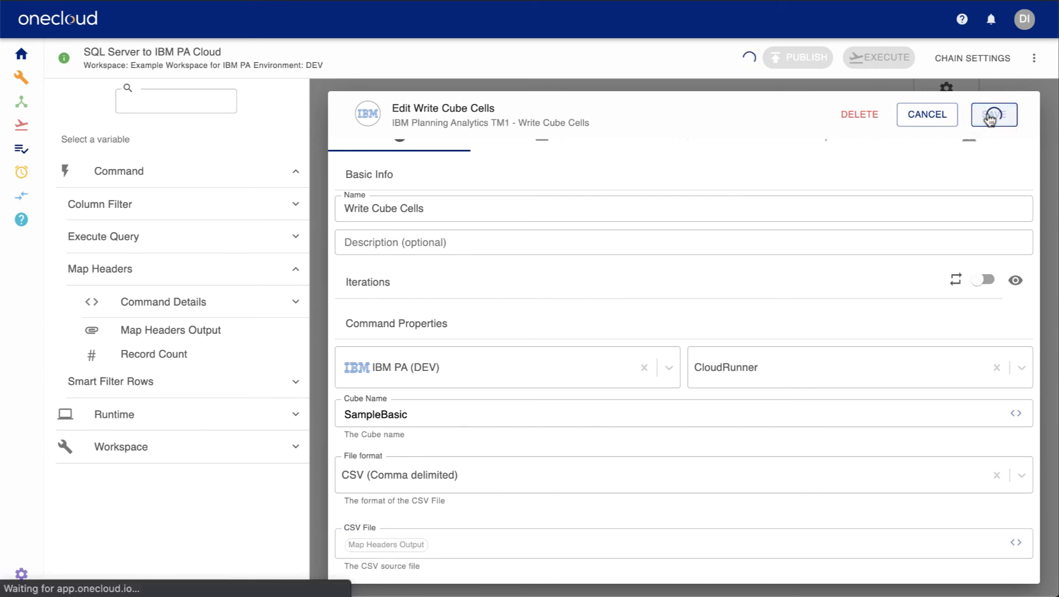
Publish the SQL Server to IBM PA Cloud chain without a comment and run it.
left_click(801, 61)
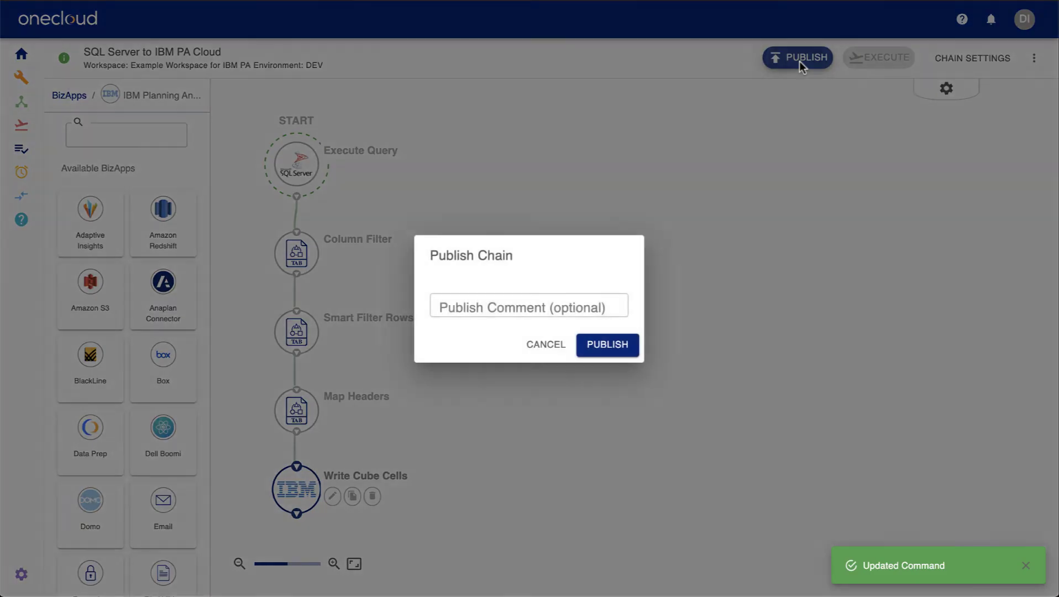
left_click(610, 344)
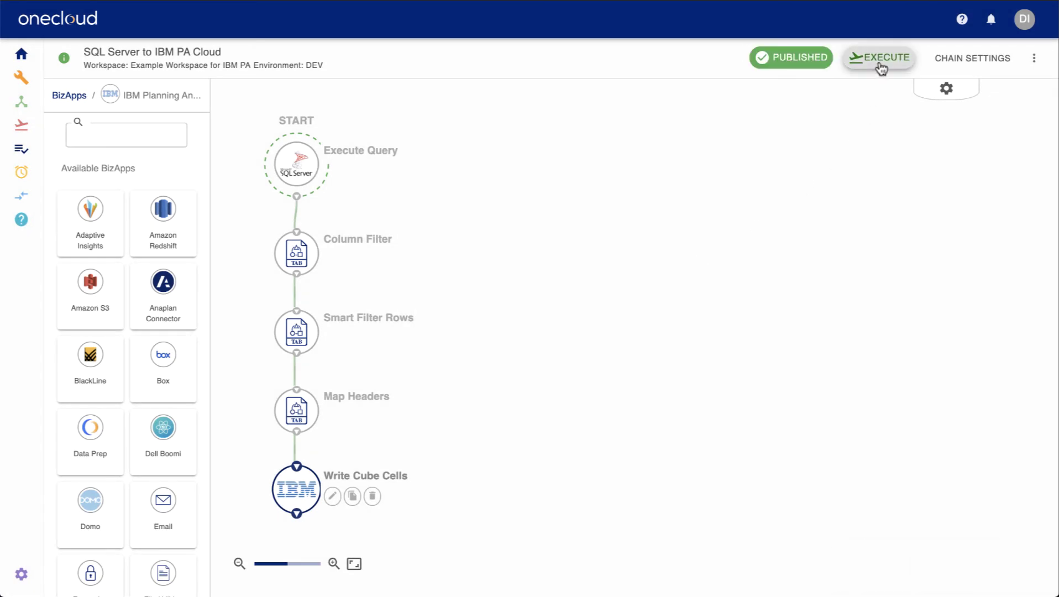
left_click(880, 65)
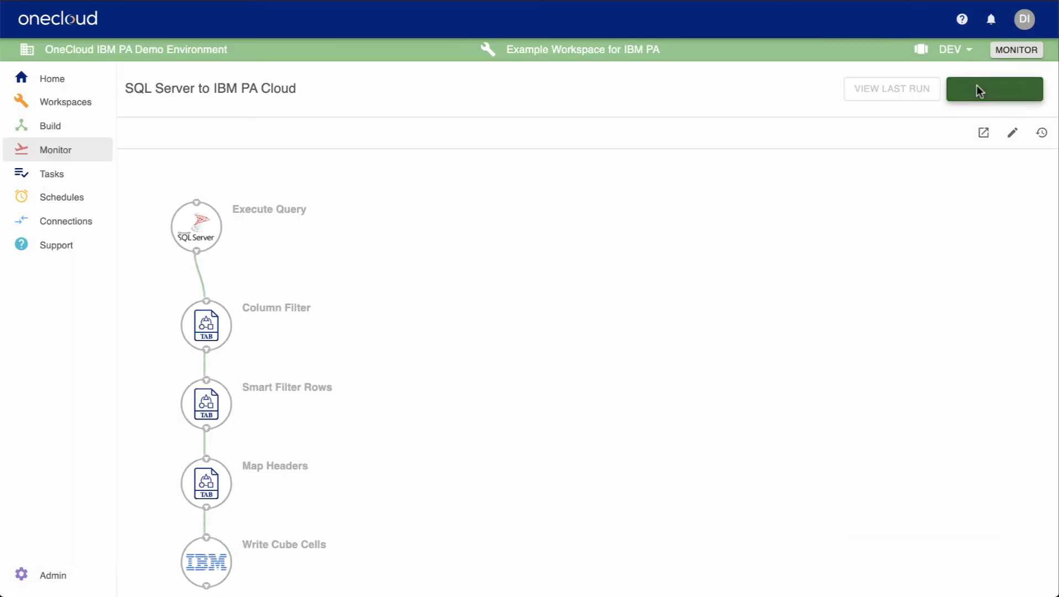
left_click(979, 91)
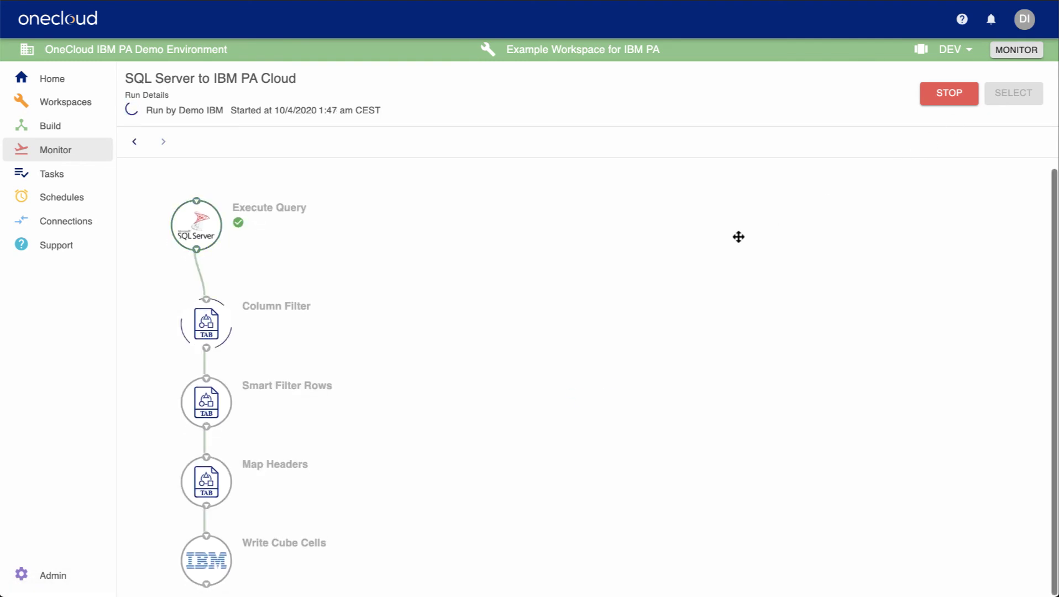
Examine the run log of the Execute Query command, including its retrieved records and data preview.
left_click(196, 224)
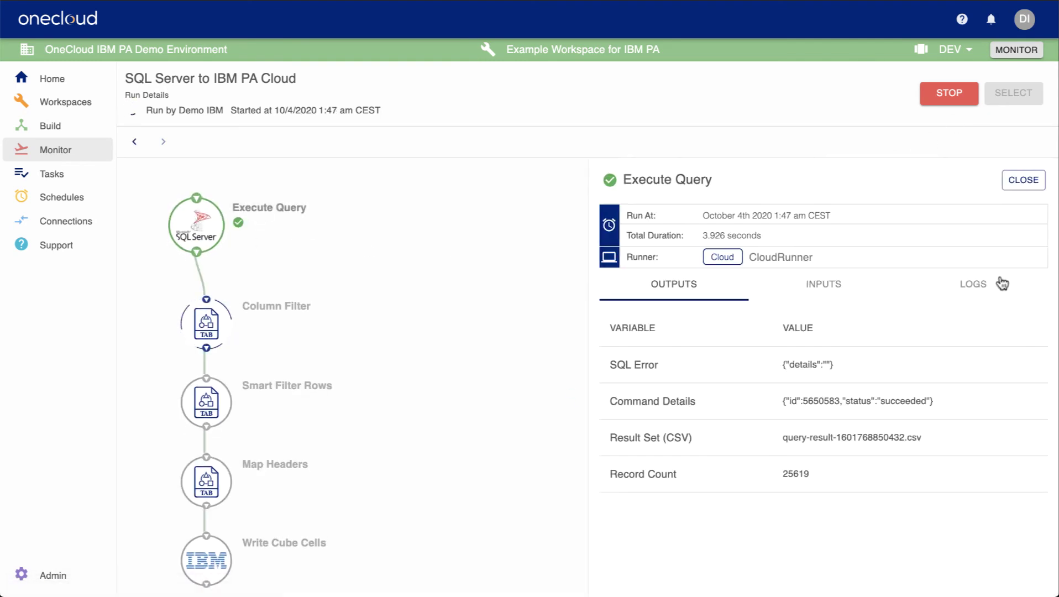
left_click(1002, 284)
scroll(946, 449, "down", 4)
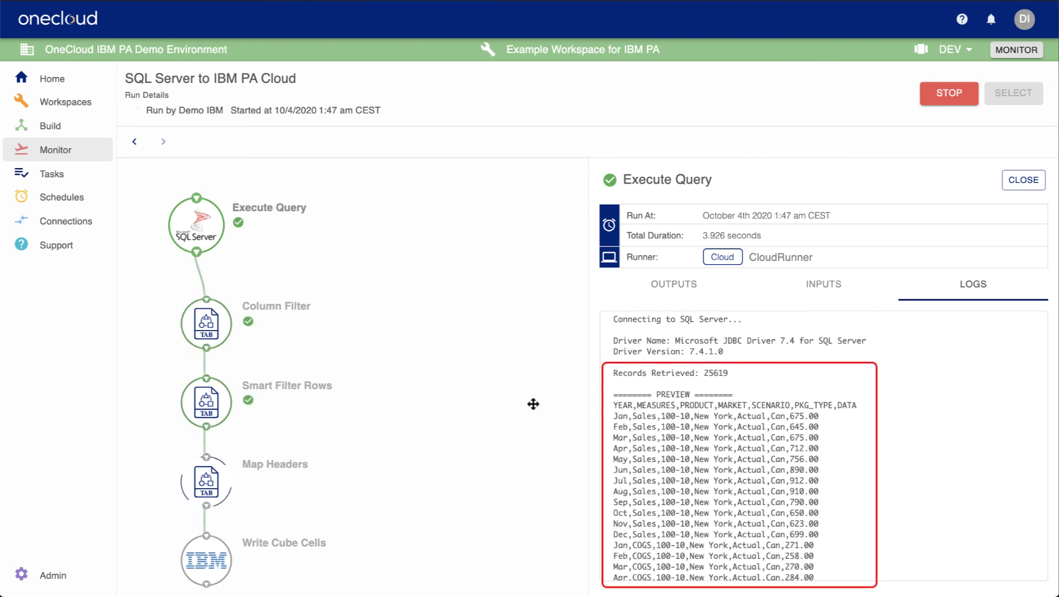
Examine the run log of the Map Headers command, from its header configuration to its exit status.
left_click(319, 444)
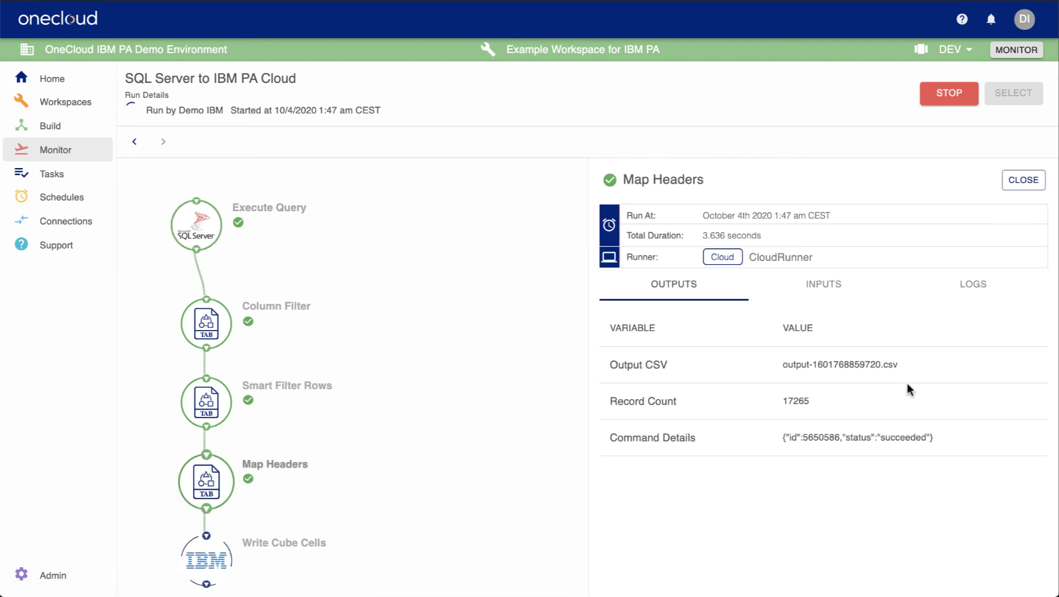
left_click(950, 290)
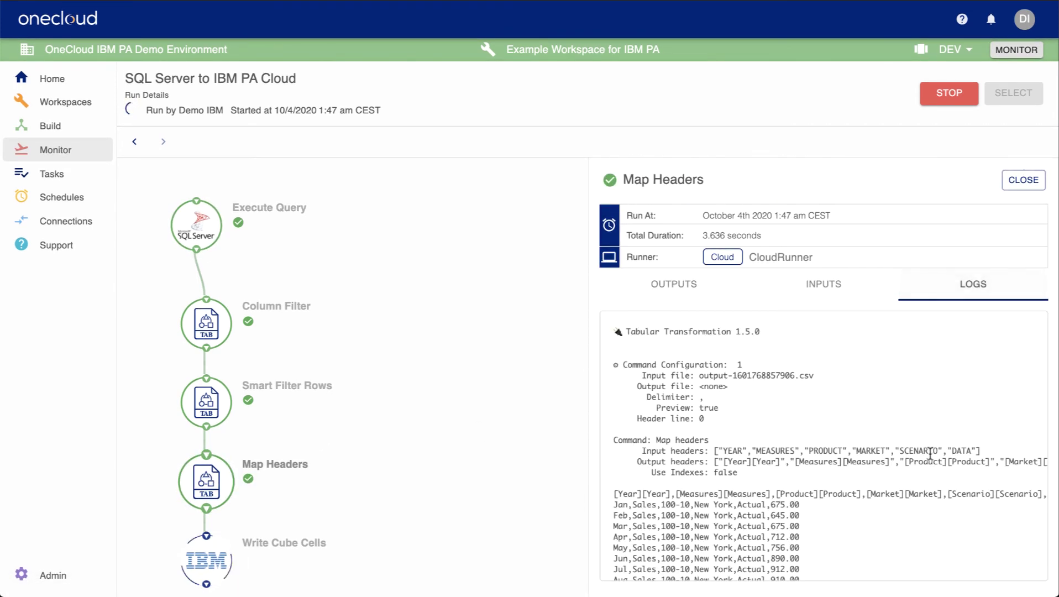
scroll(930, 454, "down", 3)
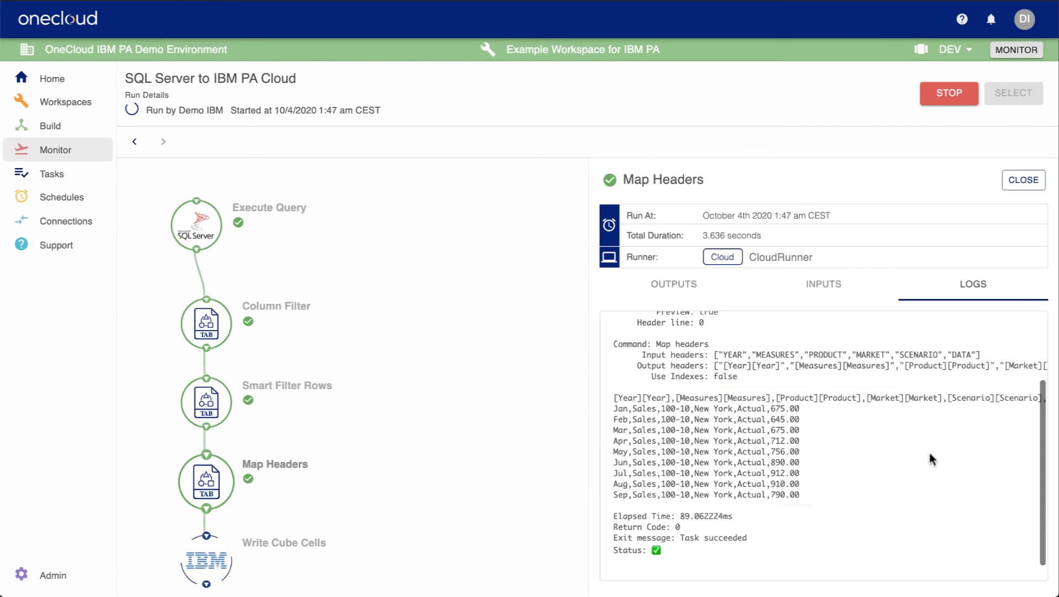
Follow the Write Cube Cells command's run log through to its write results and exit message.
left_click(251, 553)
left_click(973, 219)
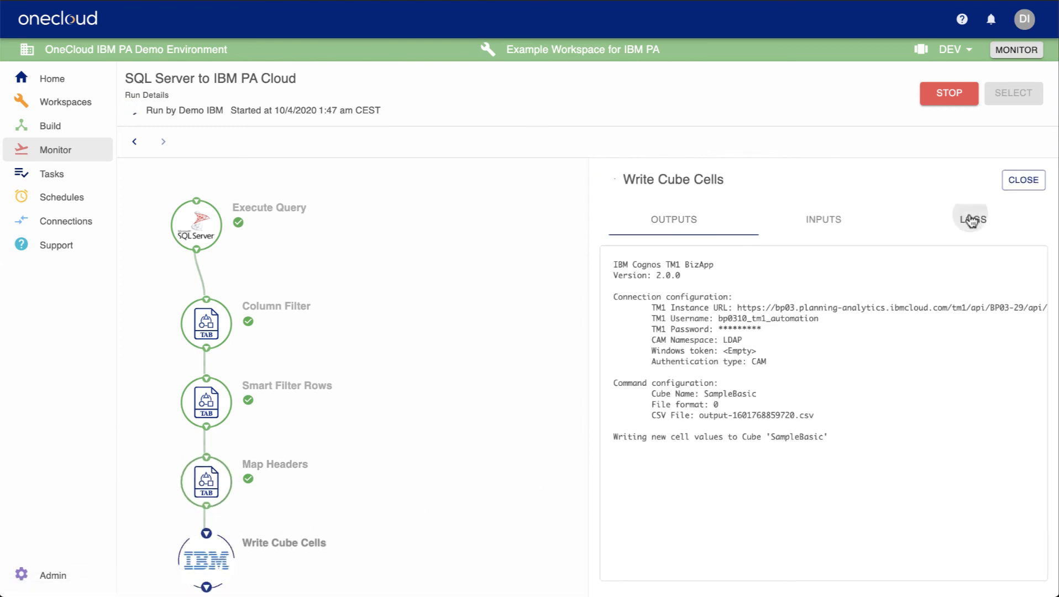
scroll(940, 471, "down", 3)
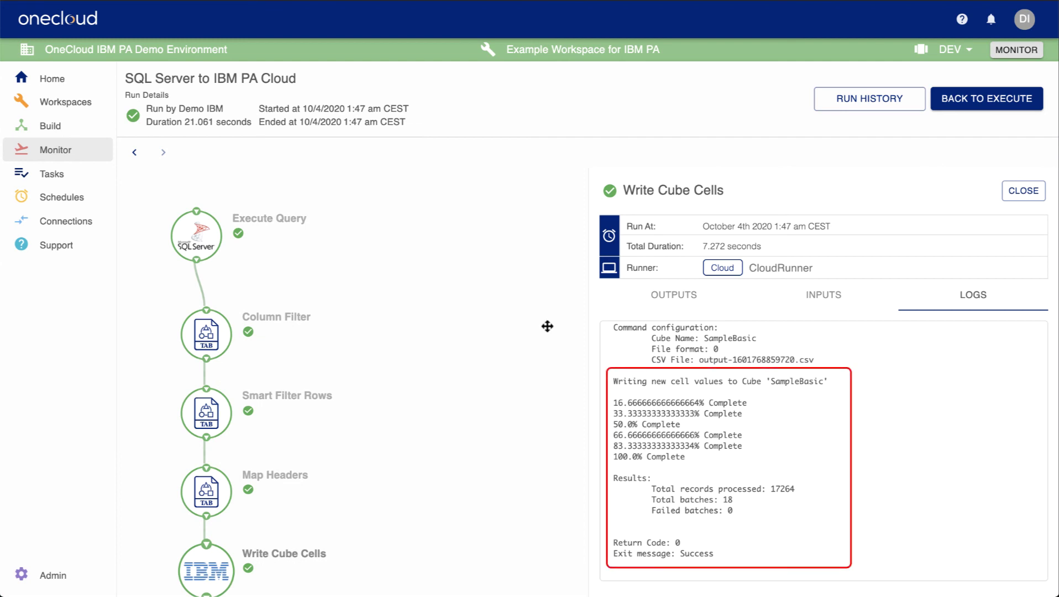
Leave the run details and view the chain results on the home dashboard.
left_click(54, 78)
mouse_move(290, 180)
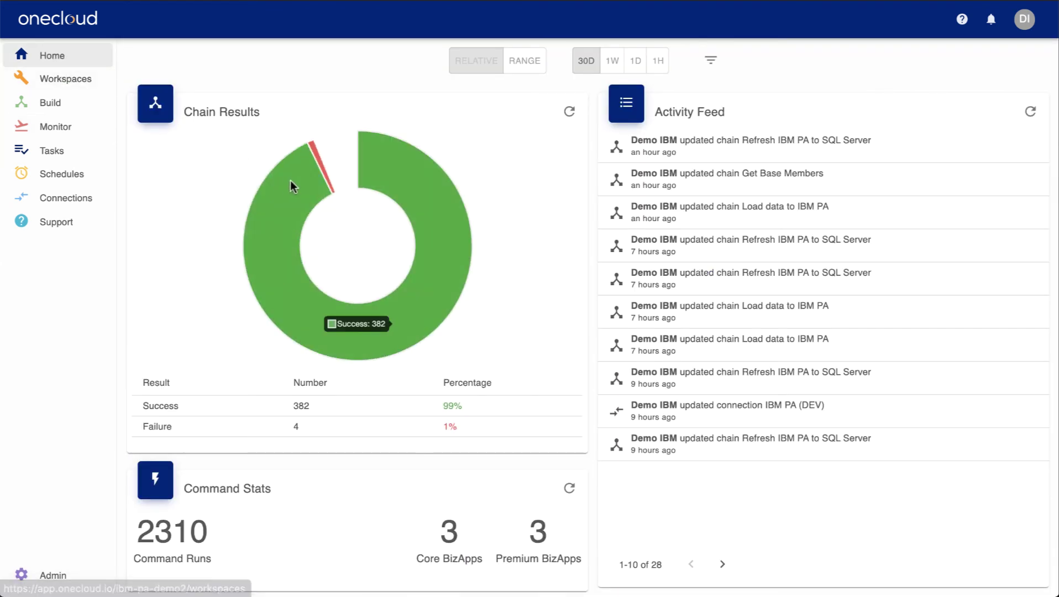